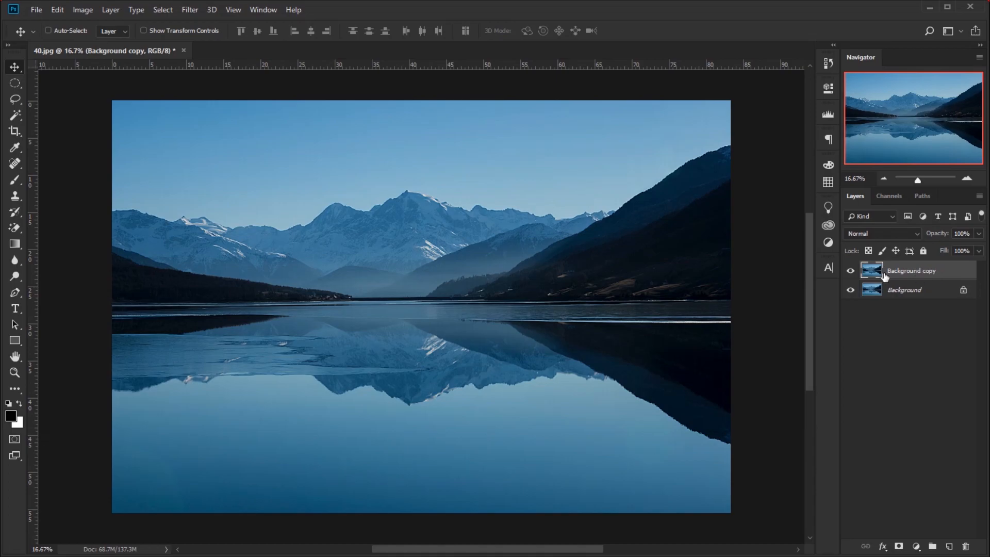
- Scale the Background copy layer proportionally about its center to about 49.65% and move it up to about Y 1832 px
click(58, 10)
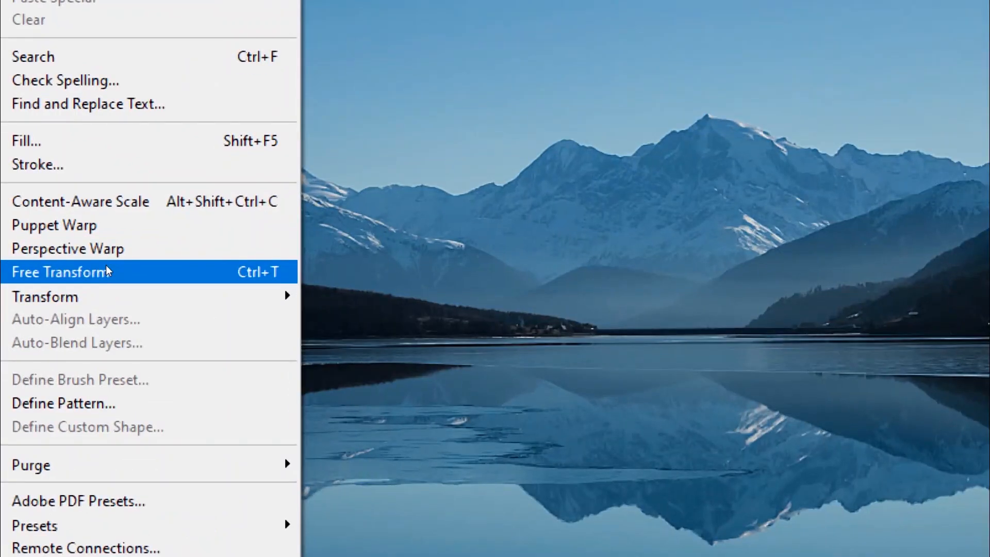
click(106, 268)
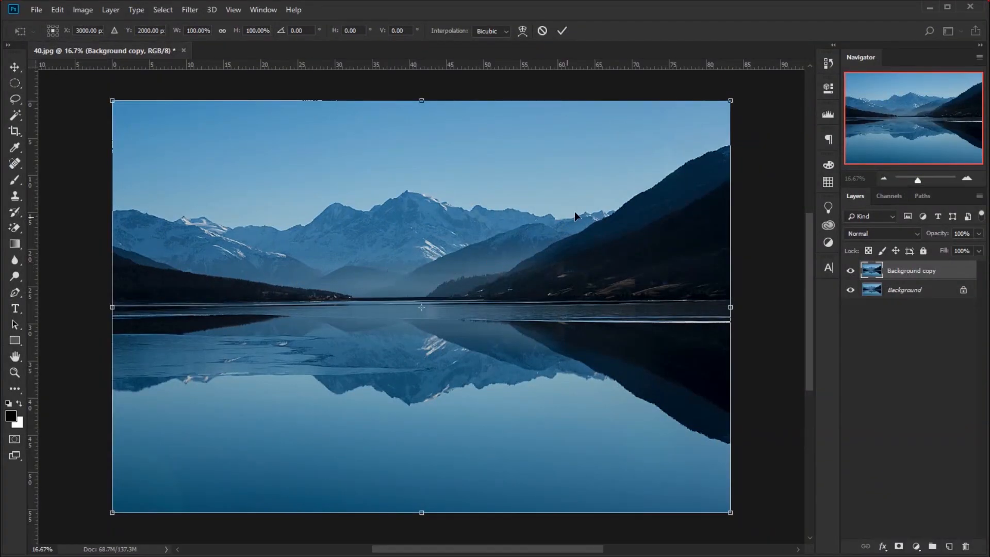
key(alt+shift)
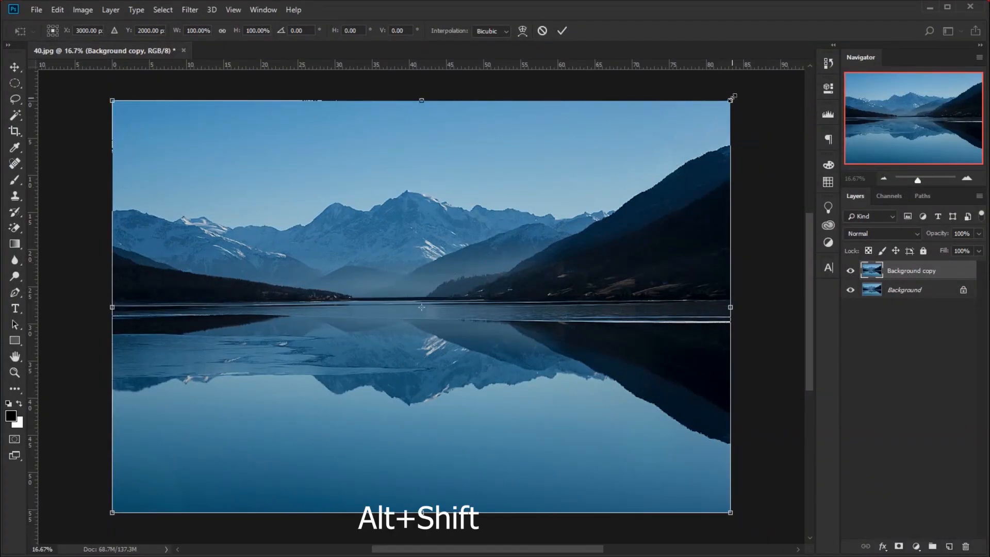
drag(732, 97, 575, 204)
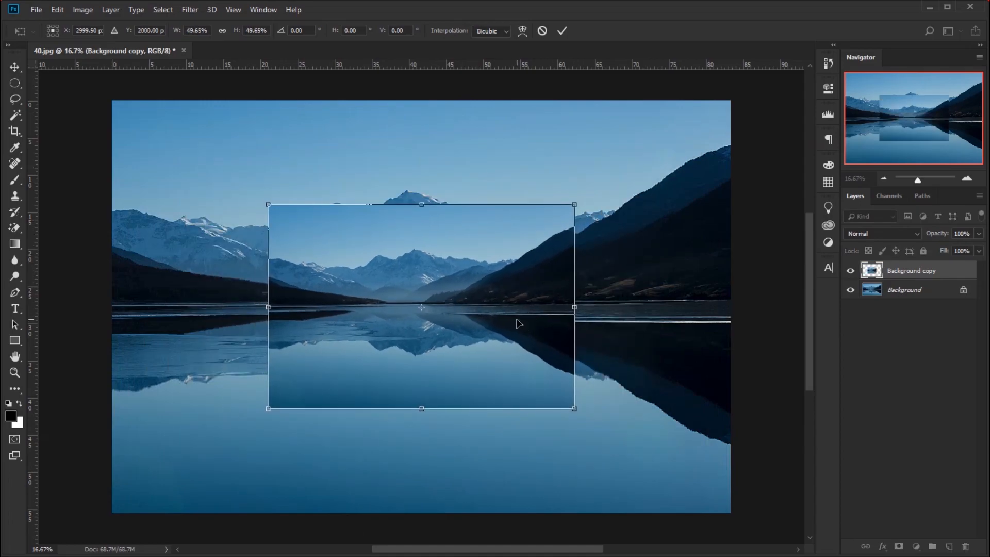
drag(514, 329, 512, 314)
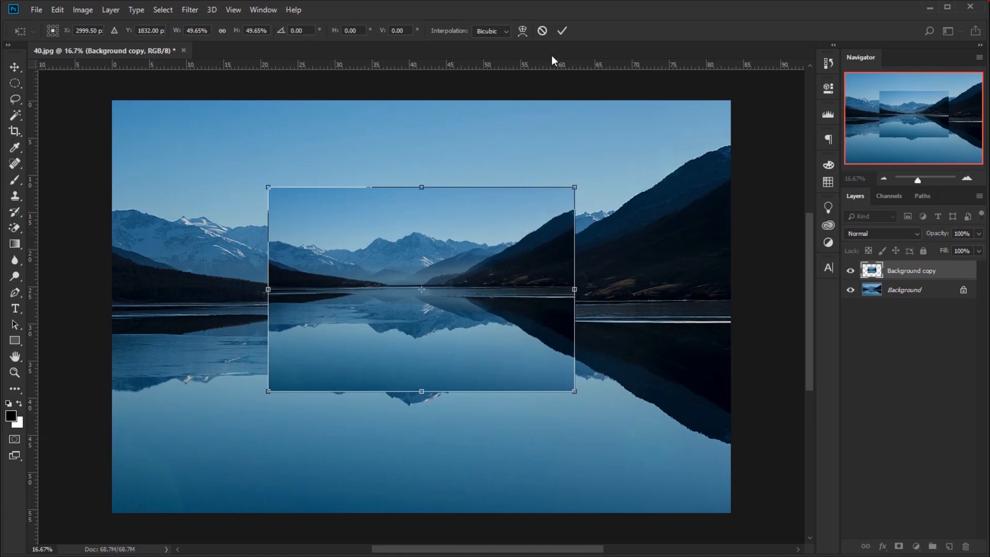
click(556, 34)
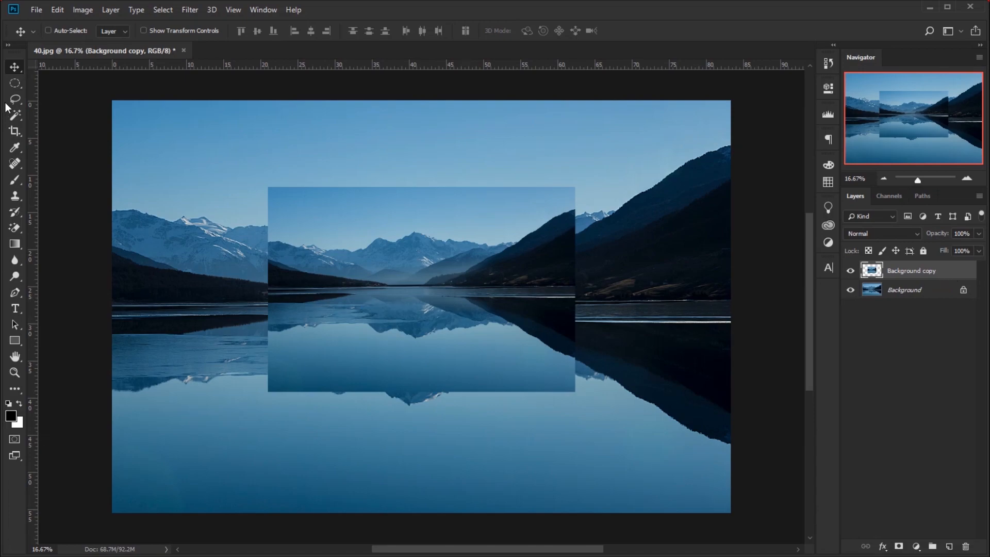
- Draw a perfectly circular selection over the middle of the scaled-down copy with the Elliptical Marquee tool
click(15, 82)
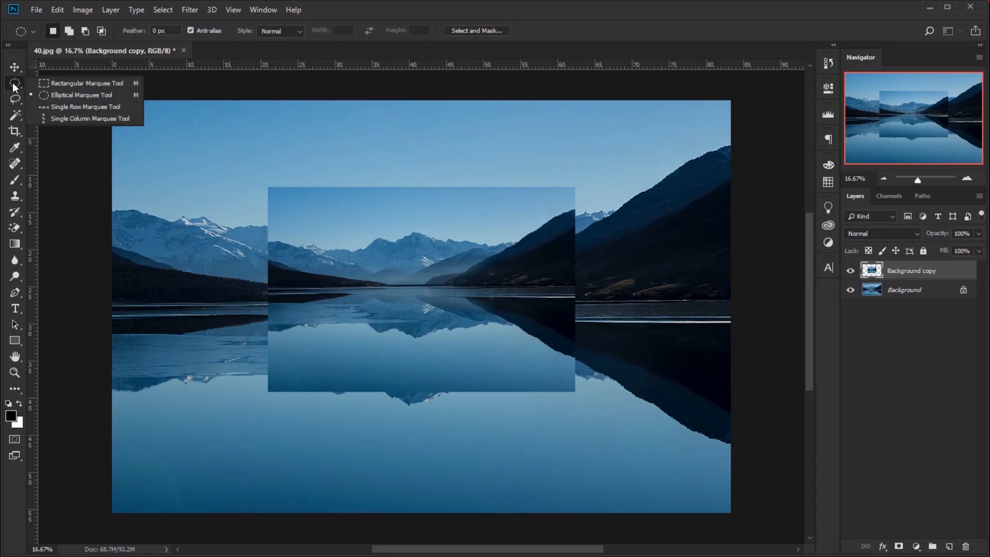
click(107, 94)
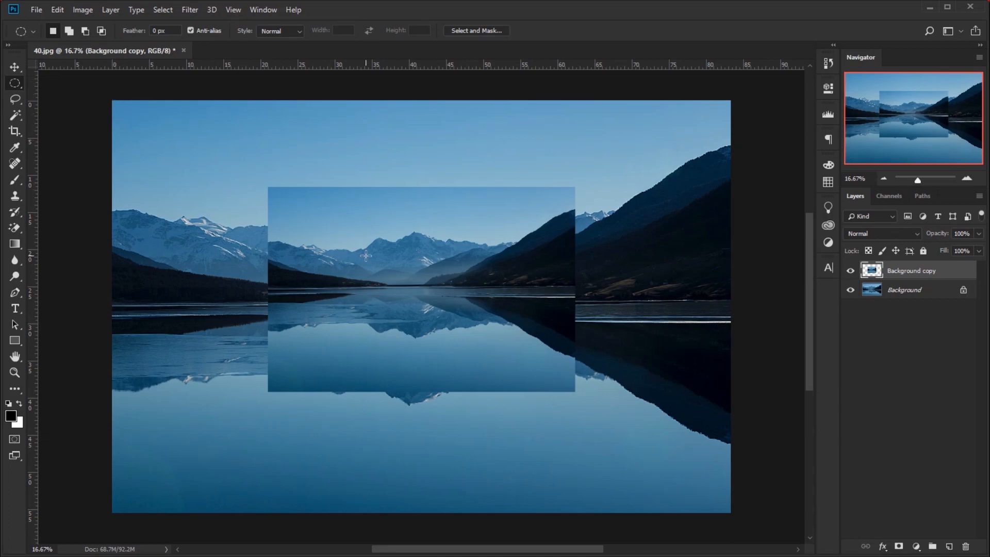
drag(309, 225, 517, 457)
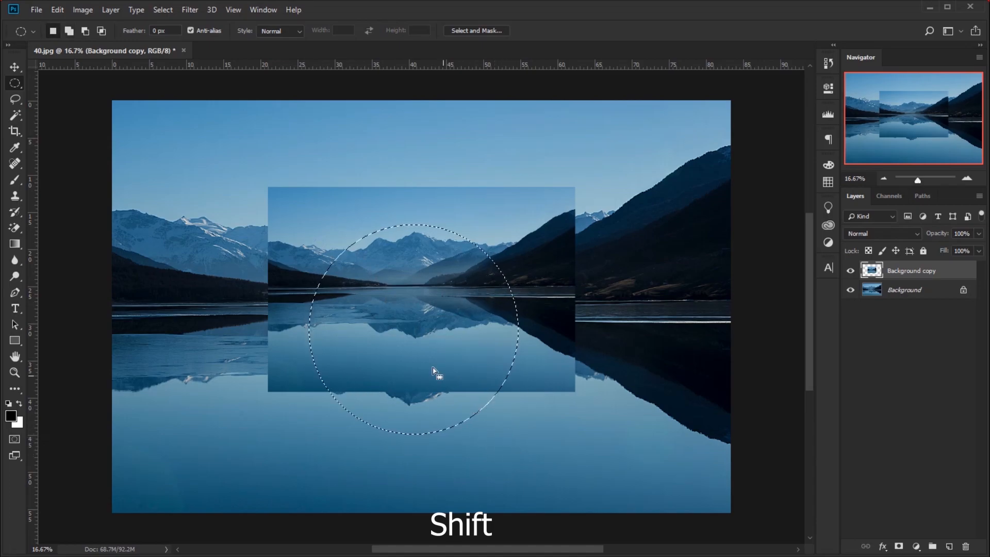
- Transform the circular selection to about 93.51% and center it on the small copy at about X 3000 px, Y 1832 px
click(165, 9)
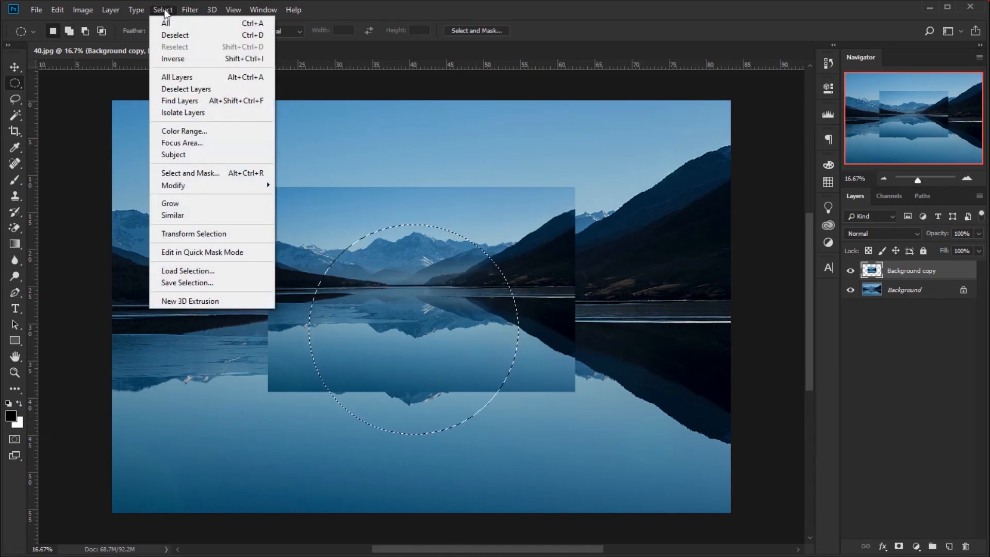
click(201, 234)
drag(462, 364, 478, 336)
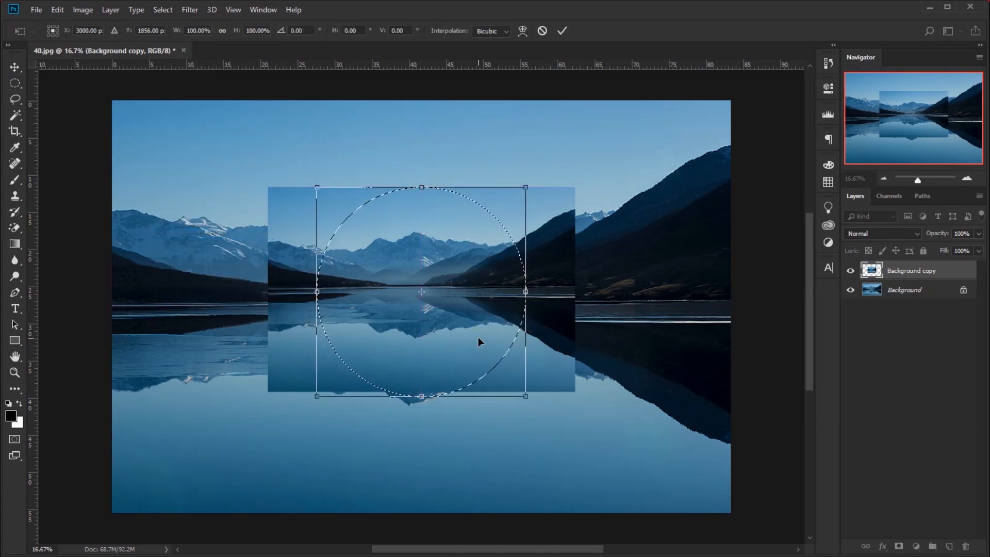
drag(527, 187, 518, 194)
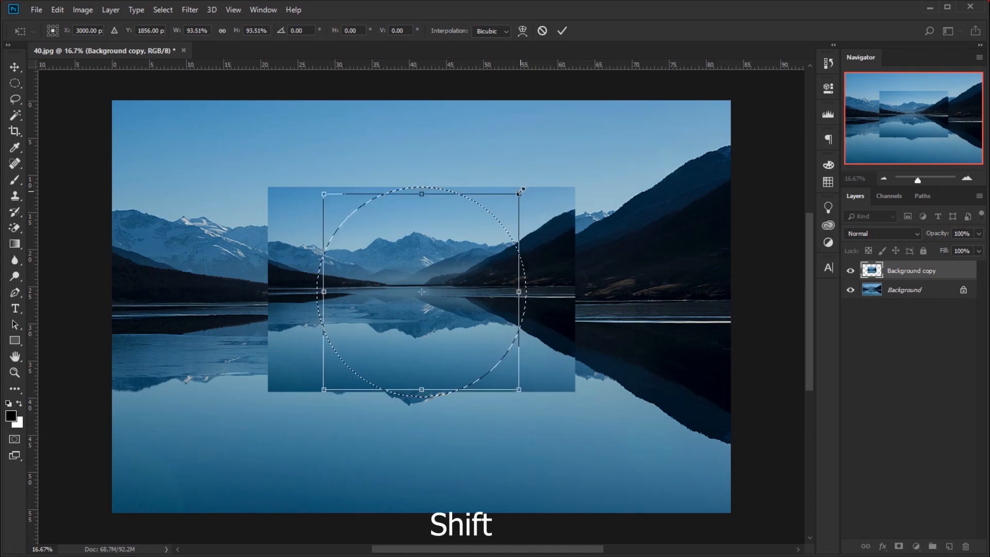
drag(488, 306, 489, 303)
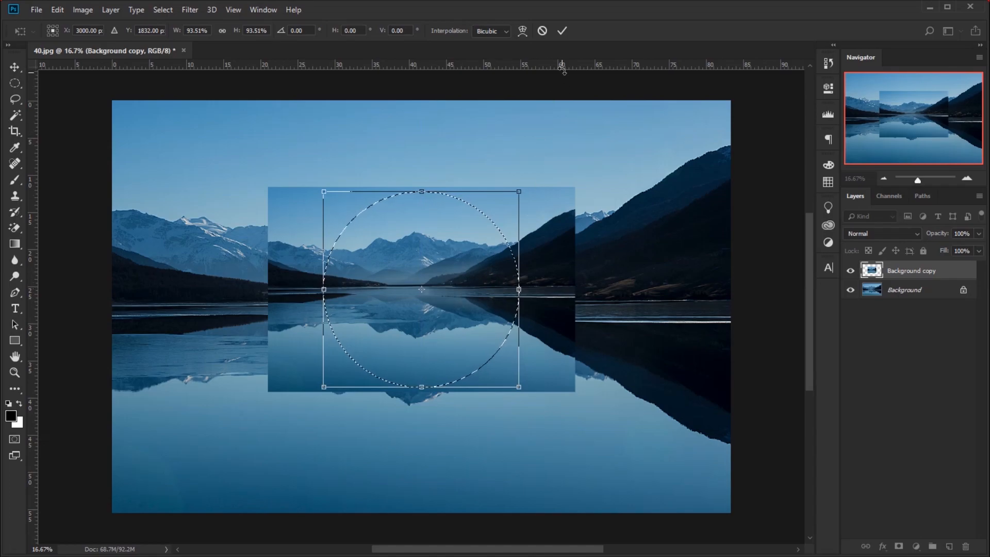
click(562, 35)
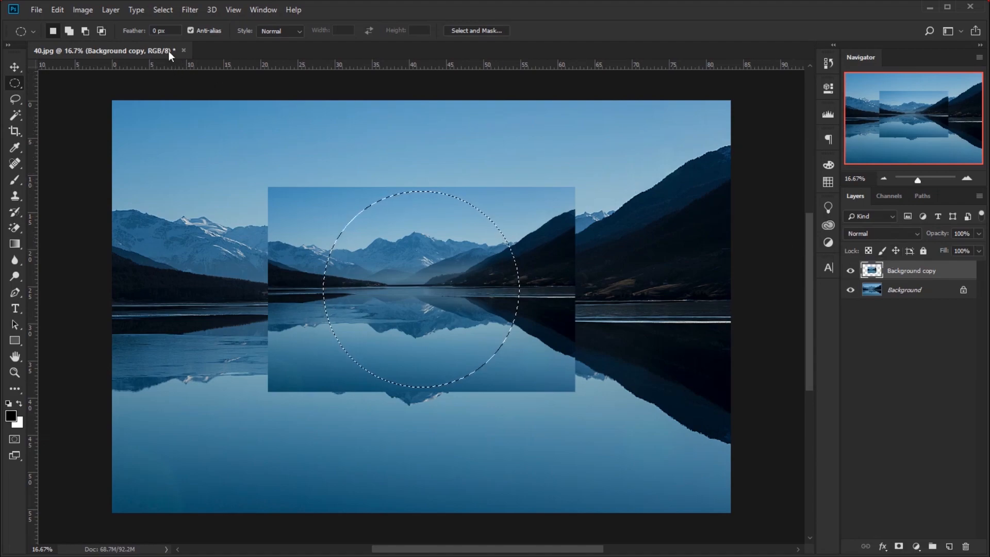
- Apply the Spherize distortion to the circular selection with an amount of 100% in Normal mode
click(185, 12)
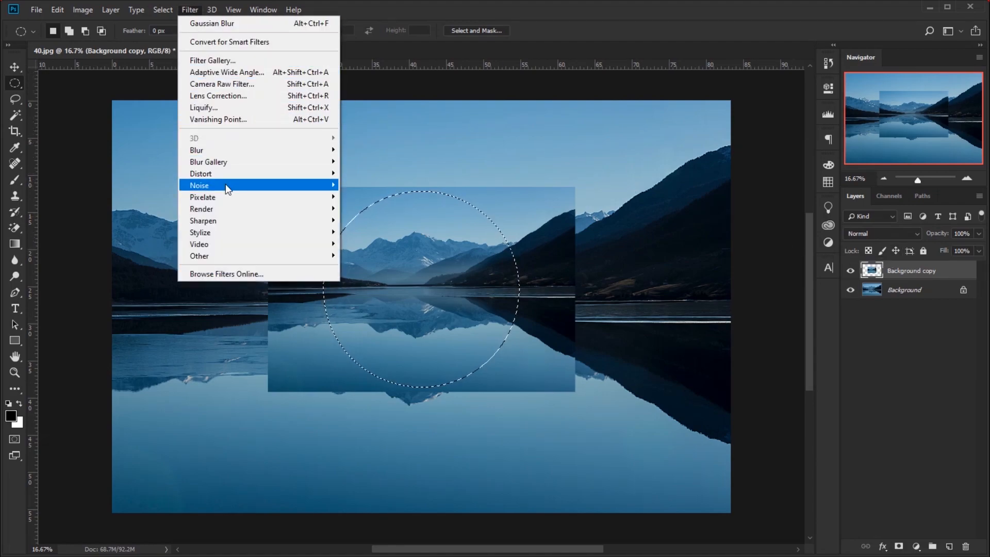
mouse_move(224, 185)
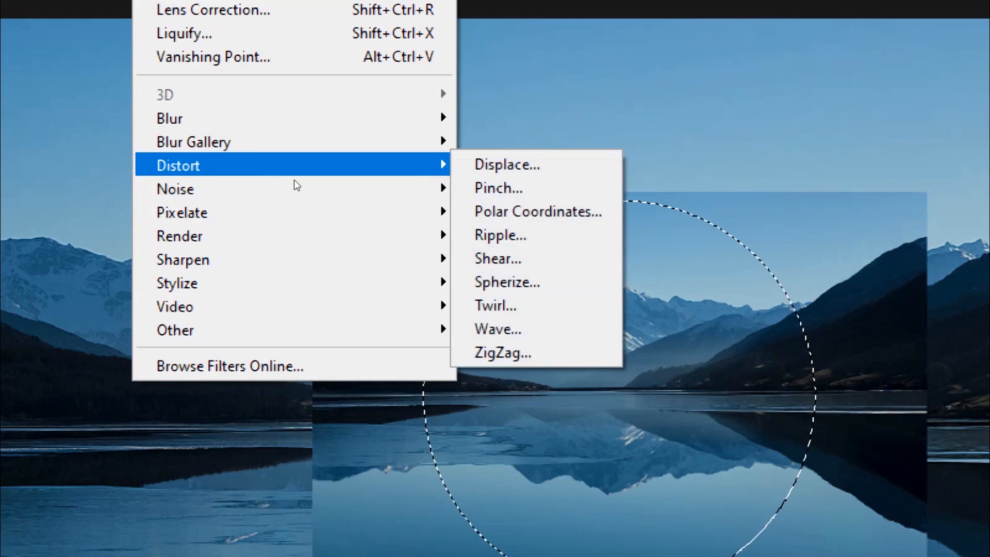
mouse_move(336, 175)
key(Right)
key(Down)
key(Down)
key(Down)
key(Down)
key(Down)
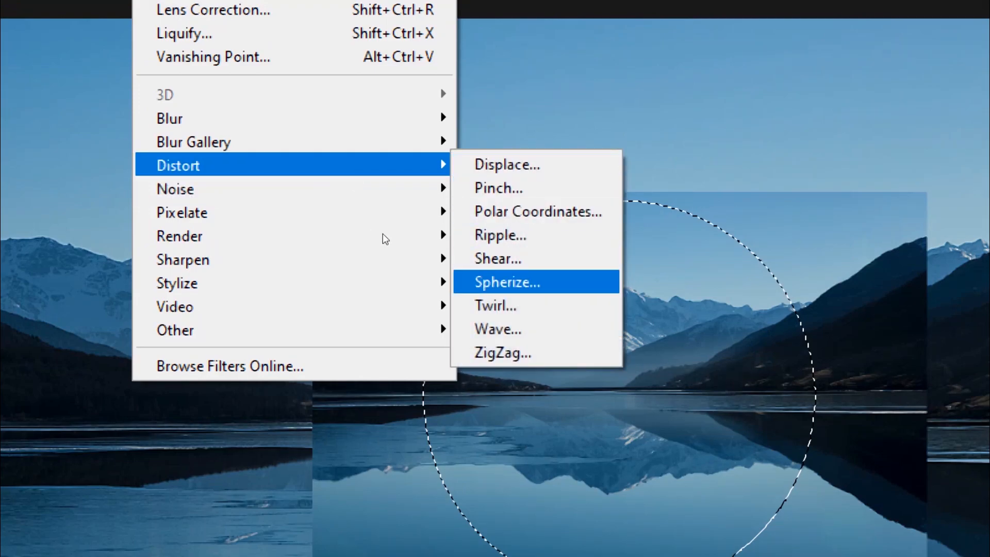
key(Return)
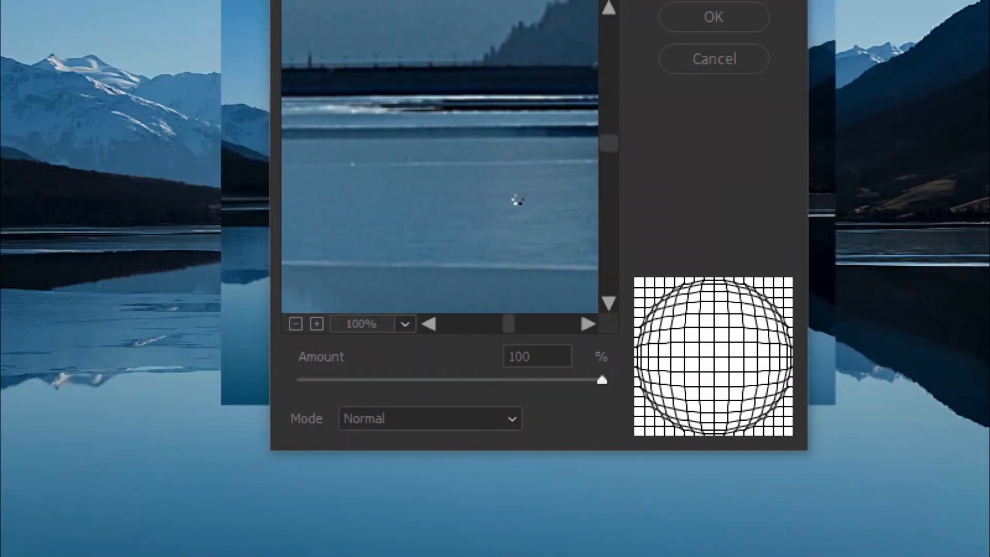
key(Return)
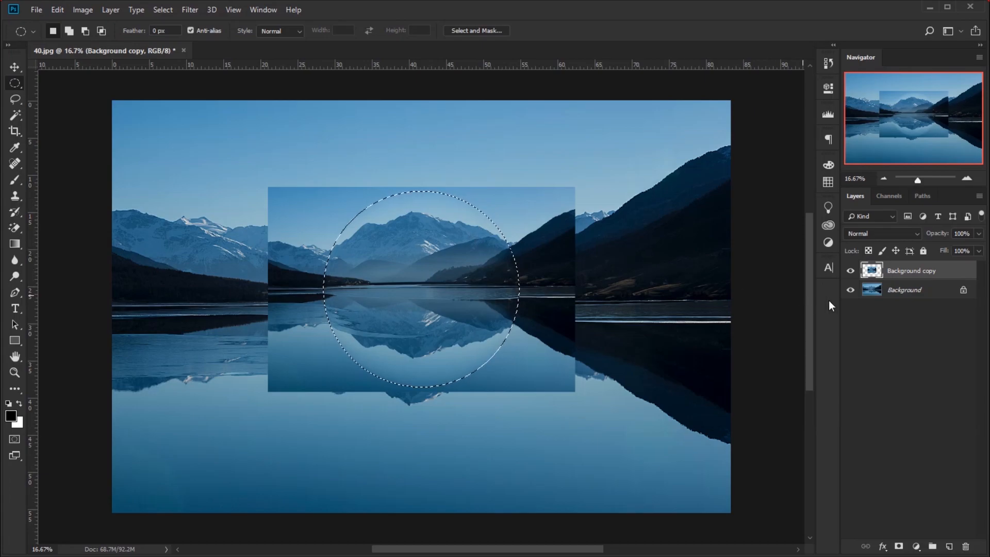
- Fill the circular selection with the black foreground color on a new layer and place that layer beneath Background copy
click(938, 292)
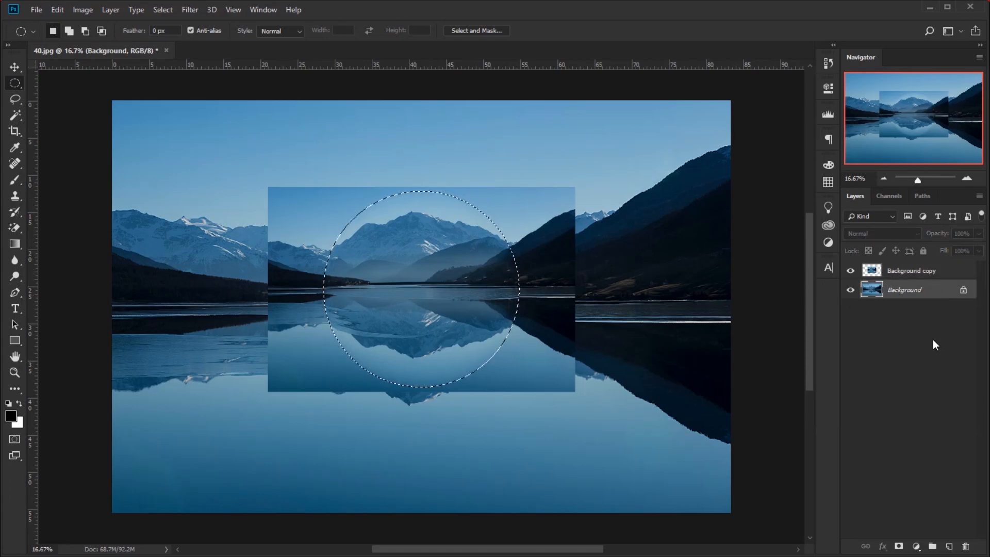
click(909, 275)
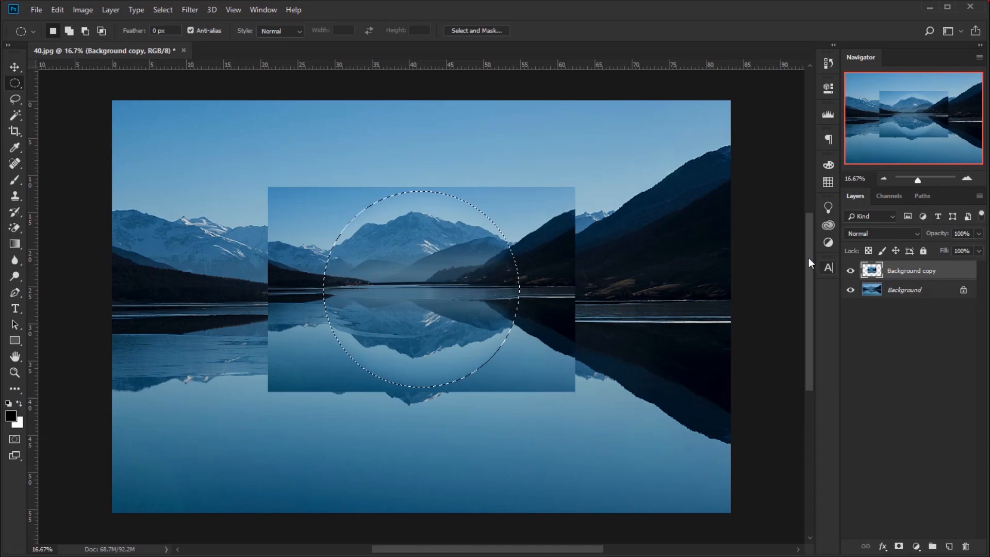
click(949, 545)
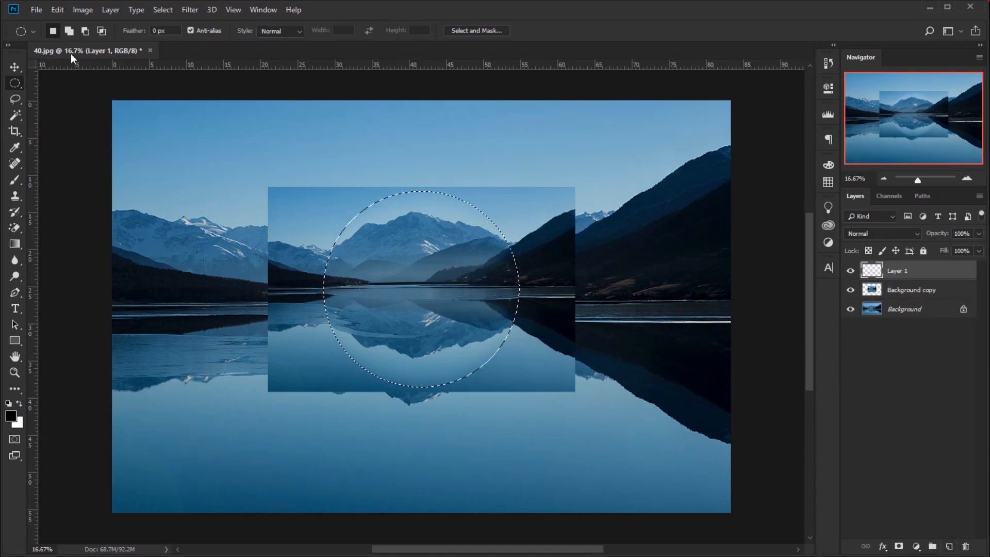
click(58, 11)
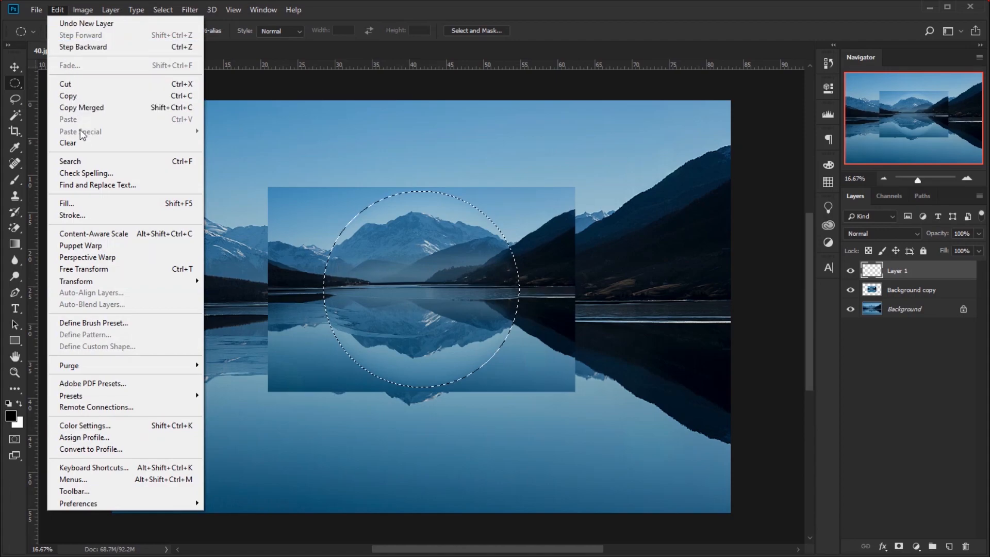
click(88, 203)
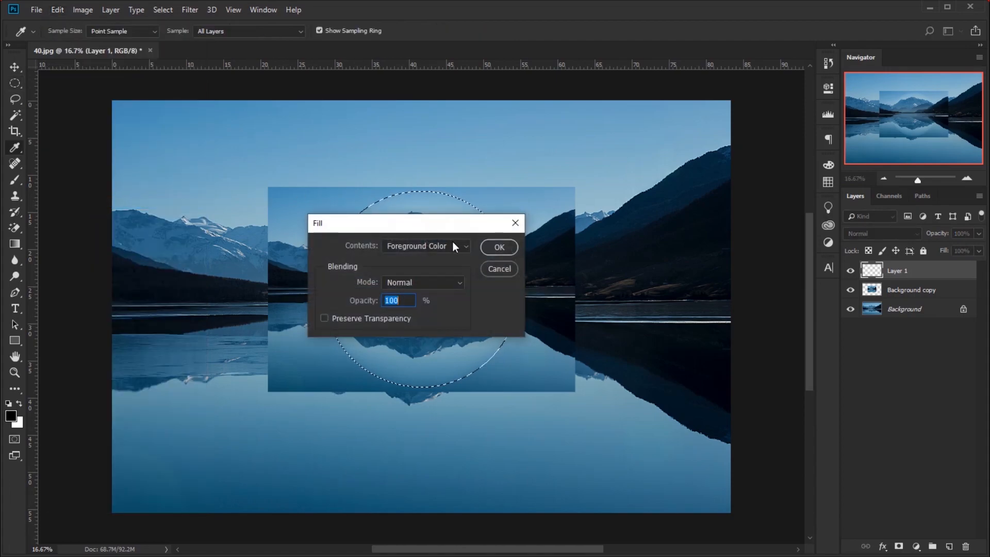
click(498, 247)
key(m)
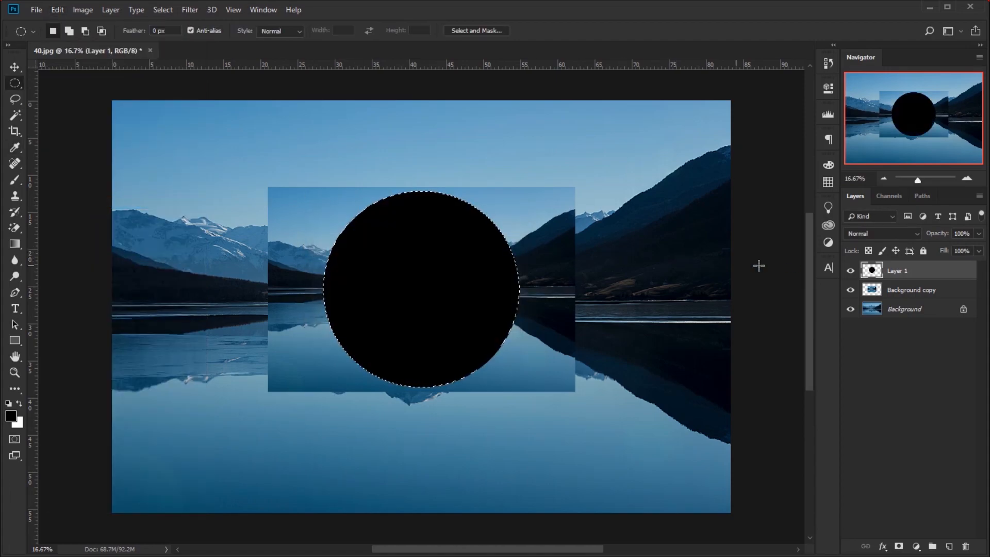
drag(896, 271, 932, 302)
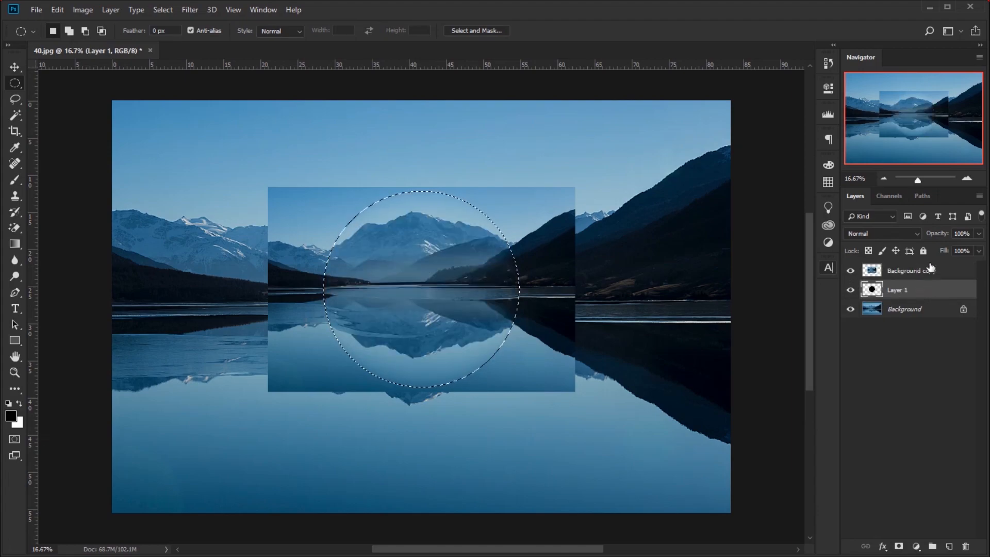
- Copy the selected circle of the Background copy layer to a new layer and delete the Background copy layer
click(906, 272)
key(ctrl+j)
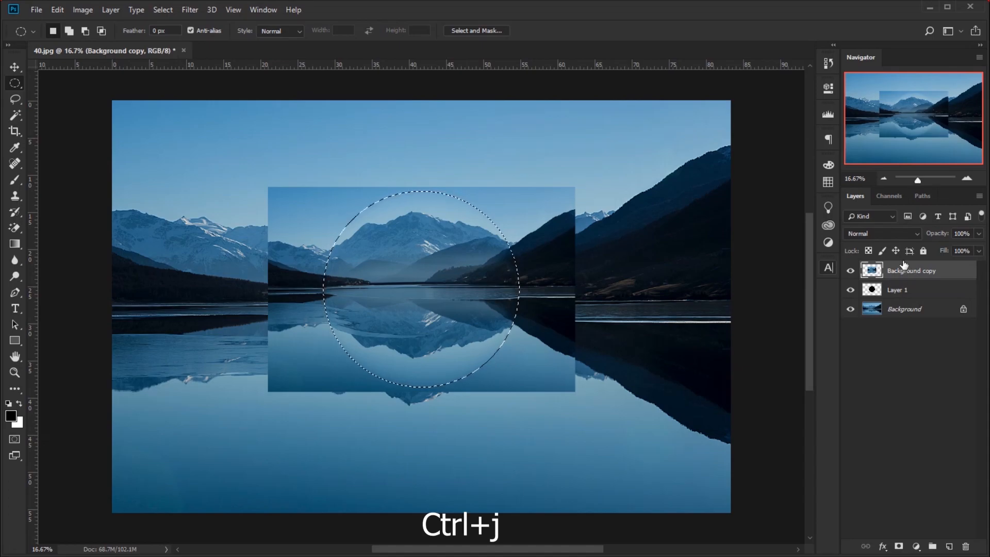
key(ctrl+j)
click(914, 290)
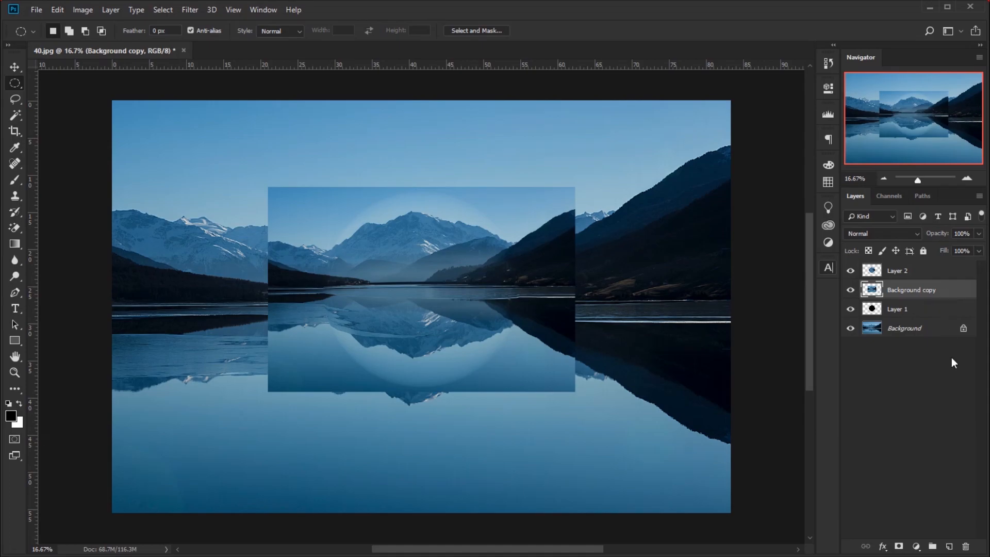
drag(952, 289, 968, 545)
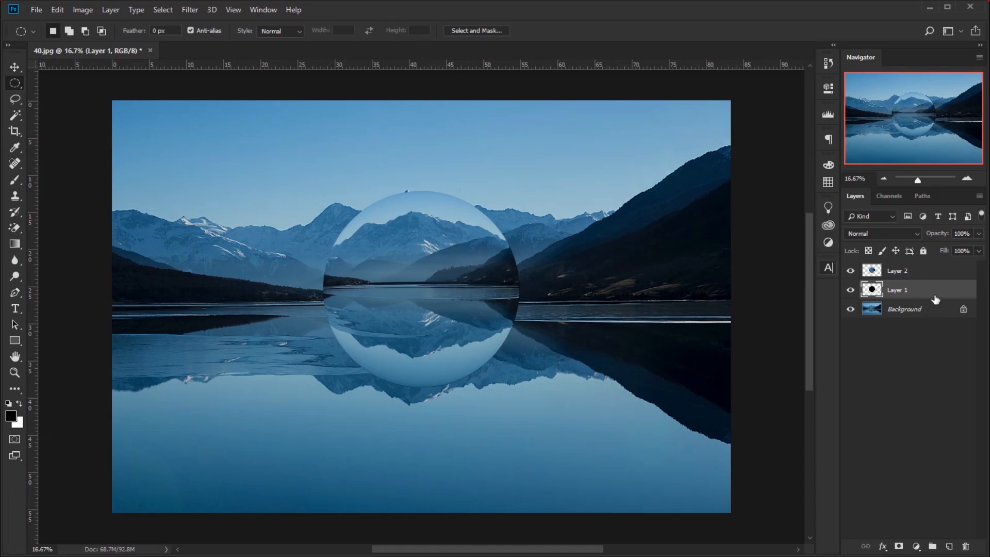
- Give Layer 2 a drop shadow and a white Inner Glow with Screen blending, 69% opacity and 110 px size
click(943, 272)
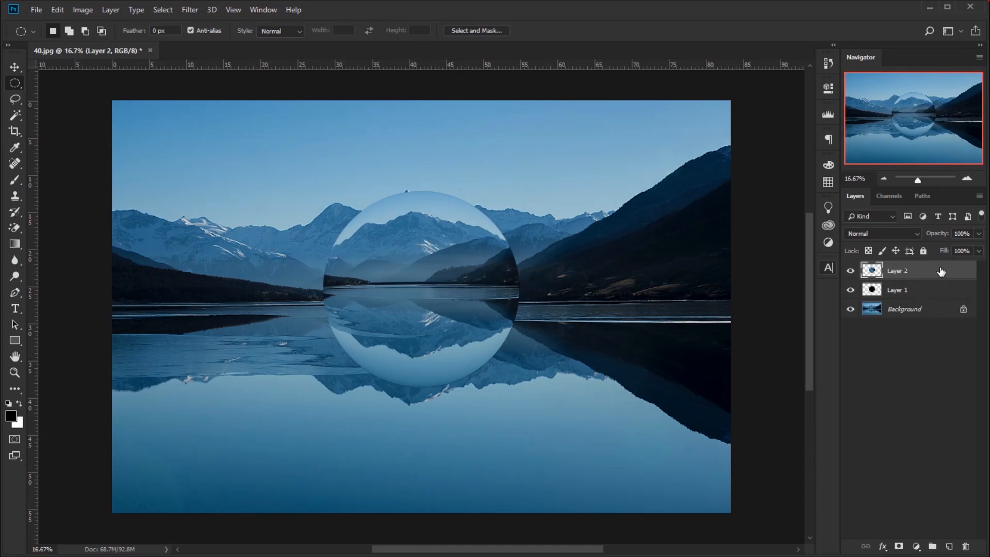
drag(542, 319, 549, 331)
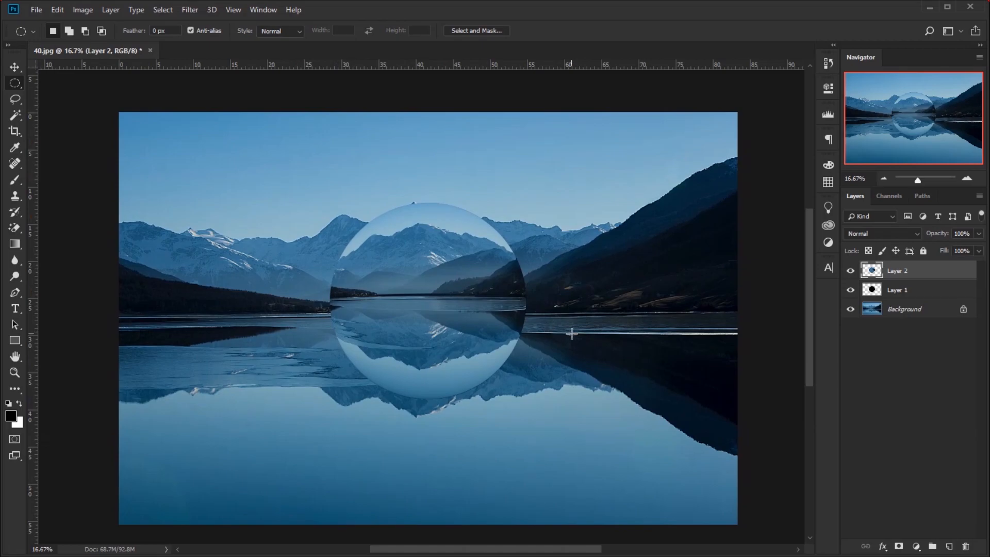
click(850, 271)
click(850, 271)
drag(608, 342, 619, 335)
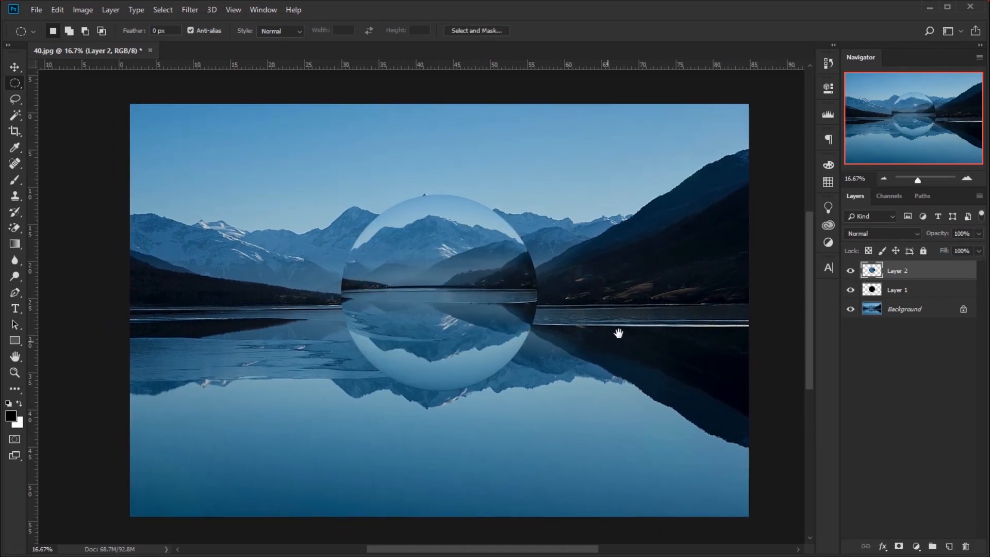
double_click(957, 276)
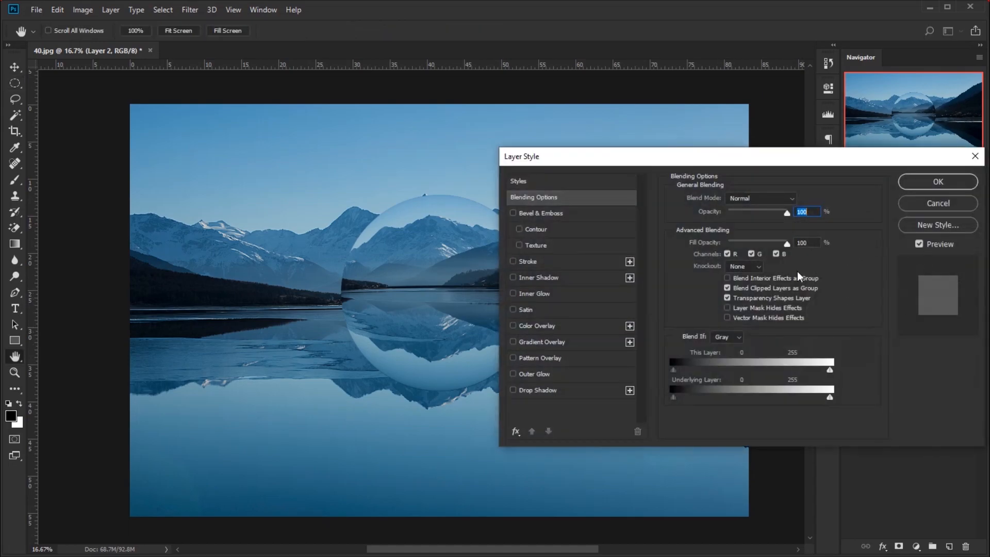
click(547, 391)
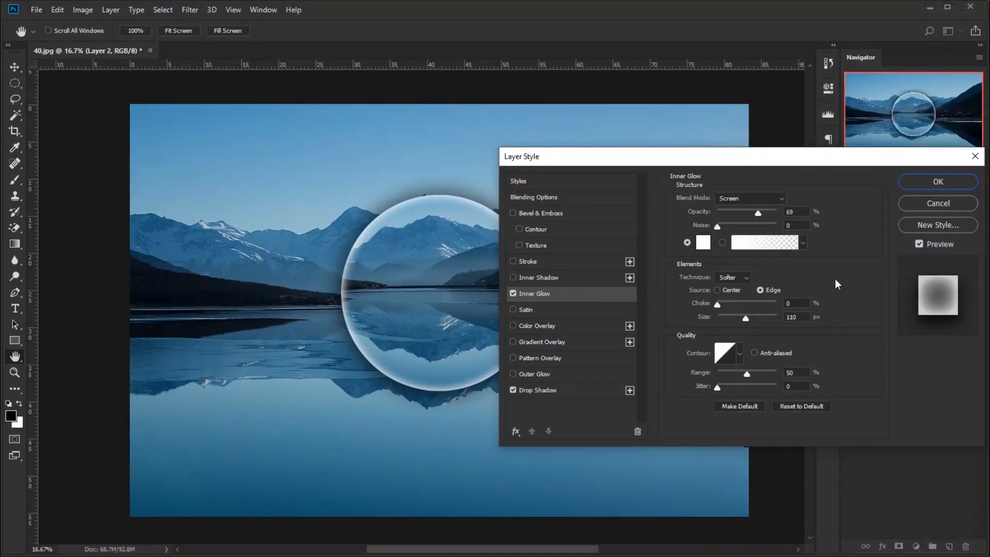
click(915, 185)
key(m)
drag(552, 323, 544, 294)
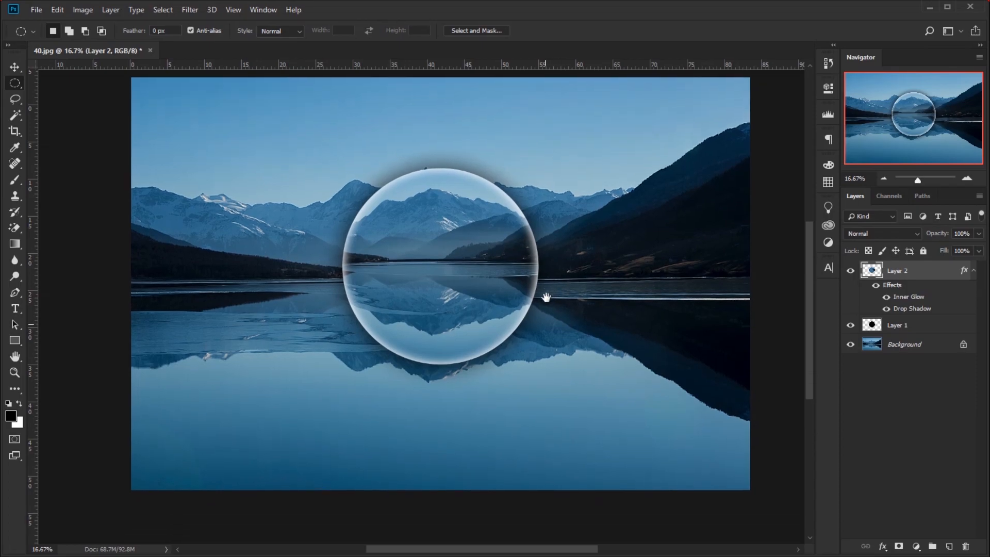
- Examine the glowing edge of the sphere up close and then the composition as a whole
scroll(562, 263, up, 7)
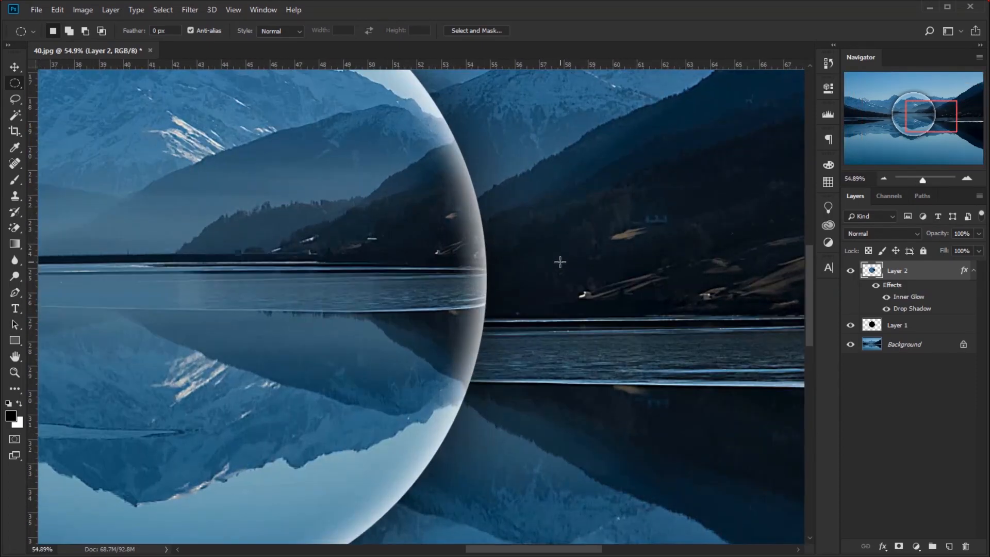
scroll(536, 273, up, 4)
scroll(492, 309, up, 2)
drag(411, 347, 468, 224)
drag(446, 325, 476, 227)
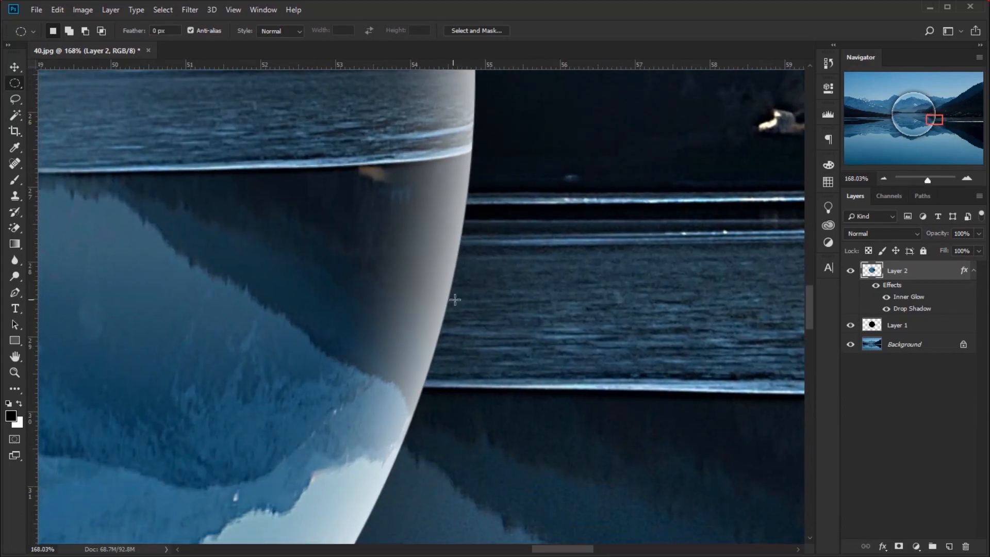
scroll(453, 335, down, 12)
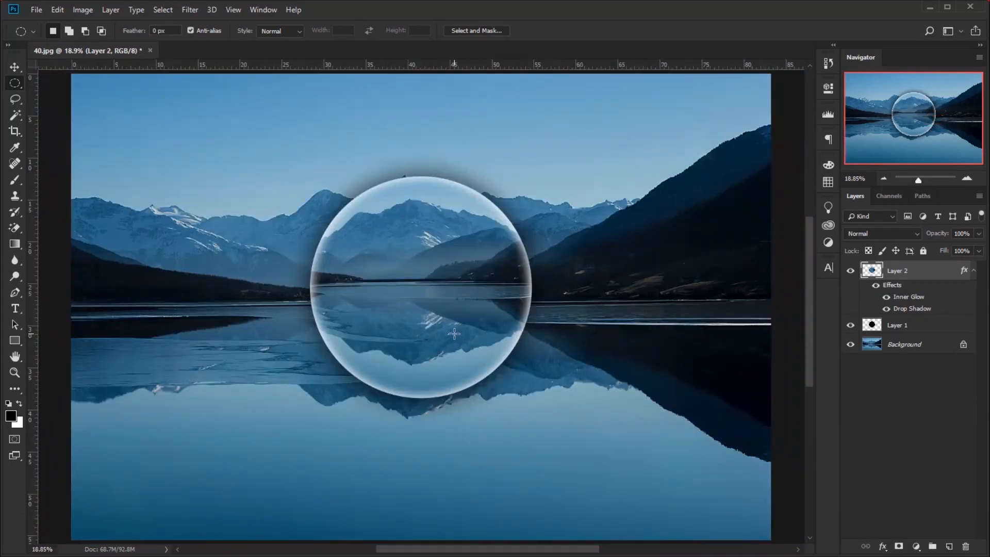
scroll(448, 338, down, 1)
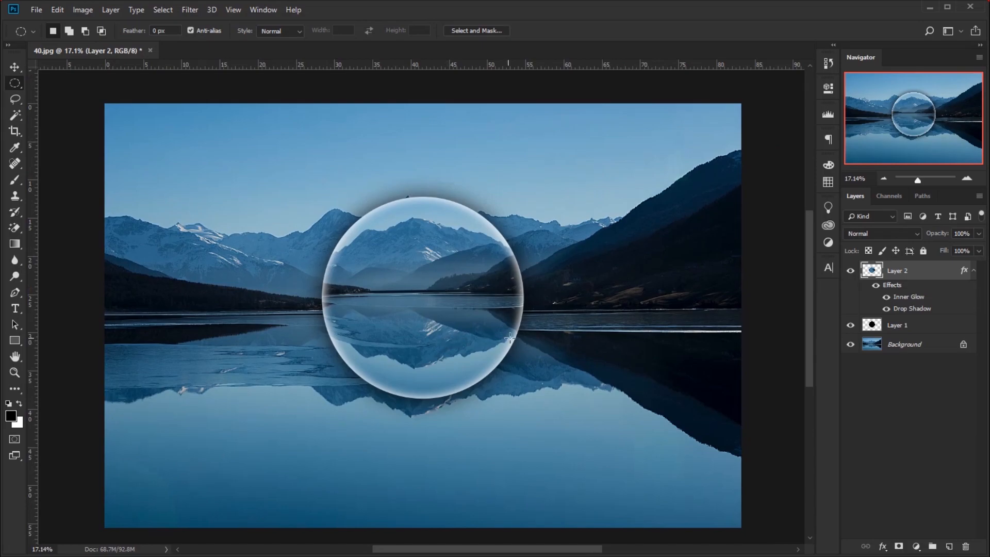
- Add a new empty layer directly above the Background layer
click(913, 330)
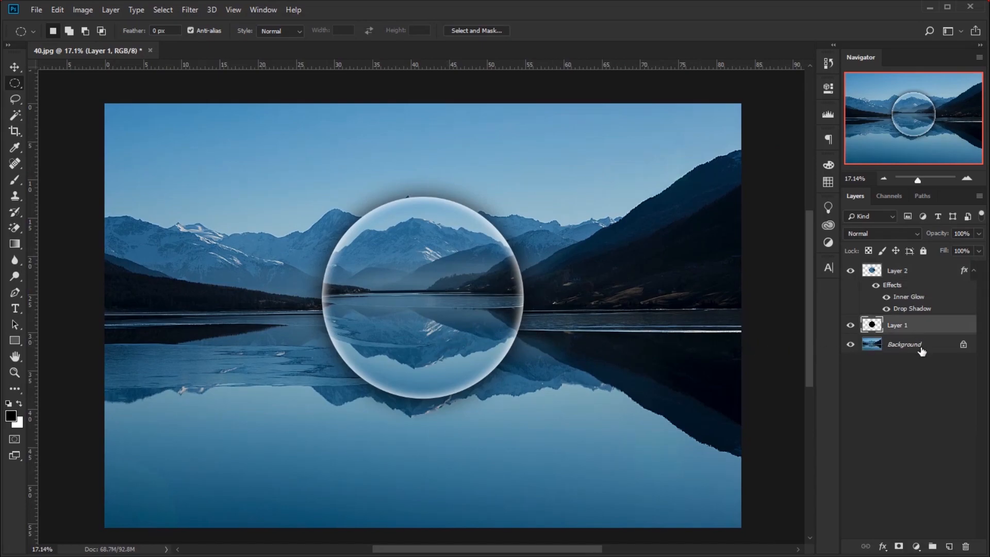
click(922, 349)
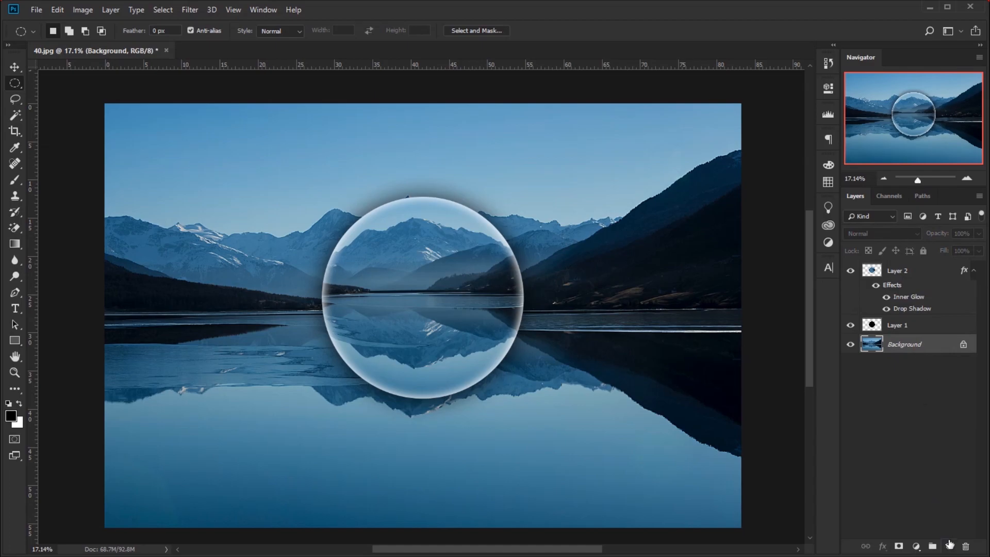
click(948, 546)
drag(588, 407, 585, 395)
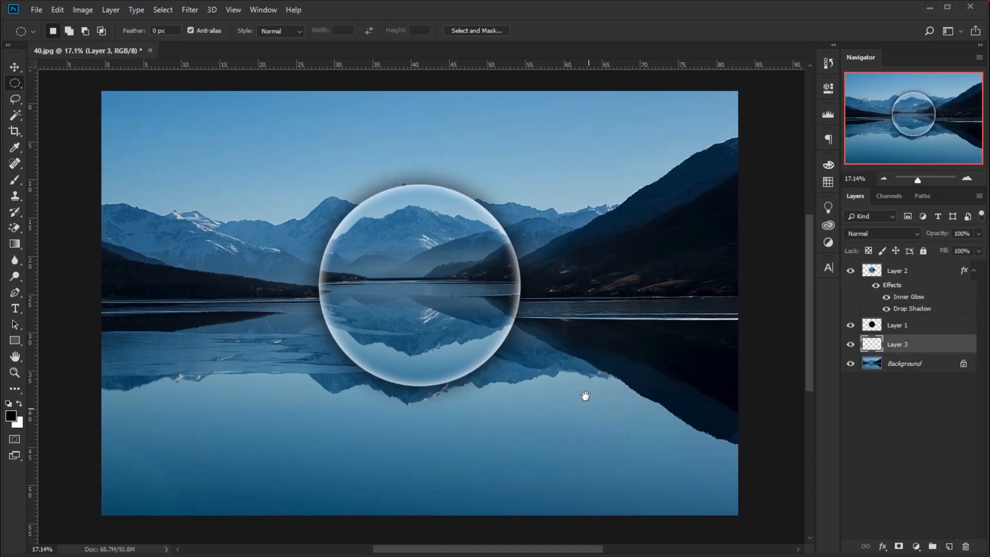
- Paint a flat black shadow beneath the sphere on Layer 3 with a flattened Soft Round brush, 3583 px size and 0% hardness
click(16, 182)
click(70, 178)
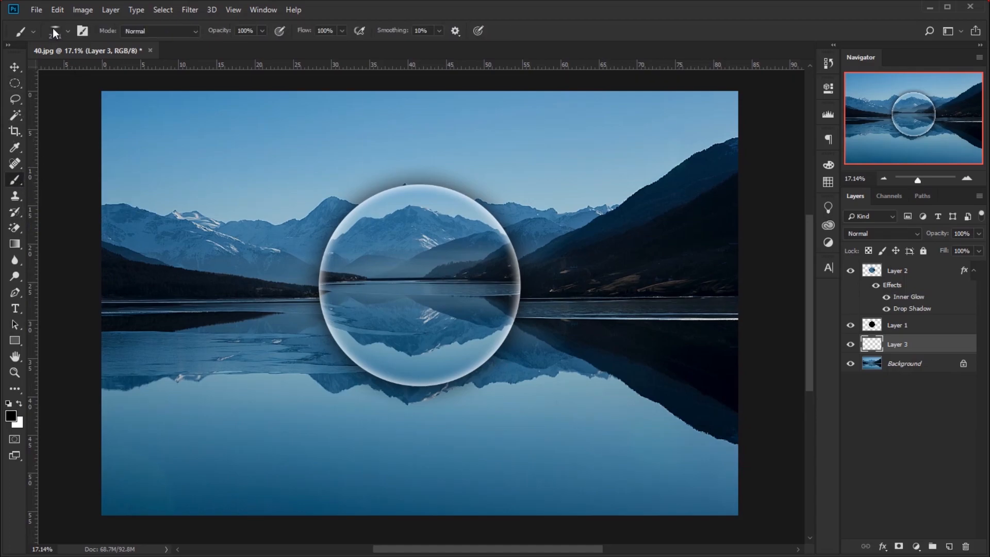
click(54, 31)
drag(43, 71, 44, 58)
click(88, 180)
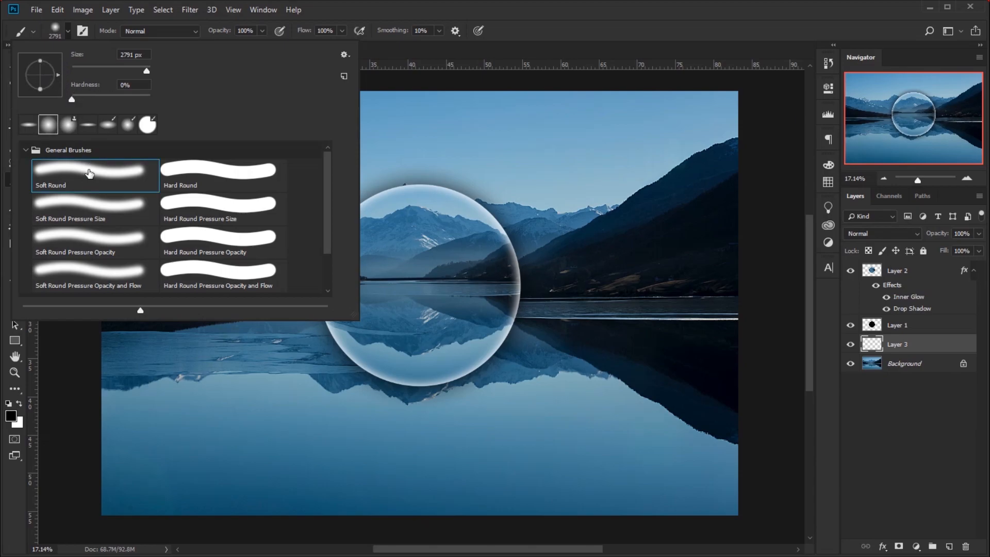
drag(40, 60, 40, 73)
drag(149, 71, 147, 71)
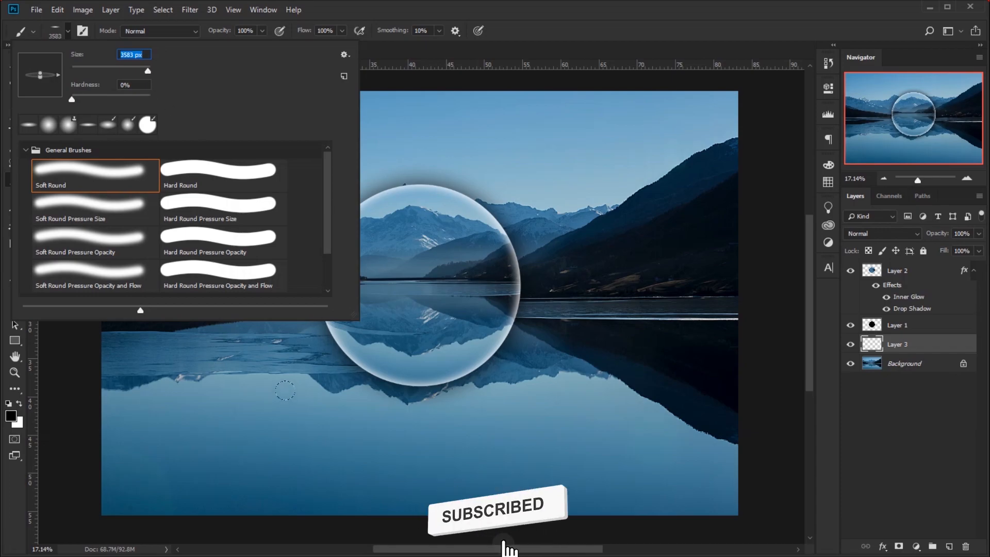
click(421, 395)
drag(441, 292, 439, 296)
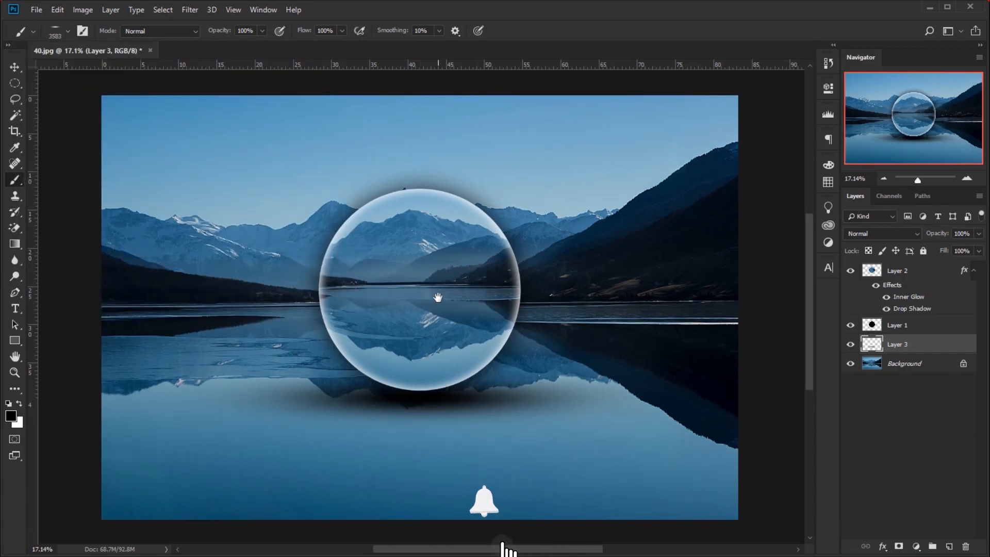
- Free Transform the shadow on Layer 3 to 110.66% height and position it centered just under the sphere
click(15, 68)
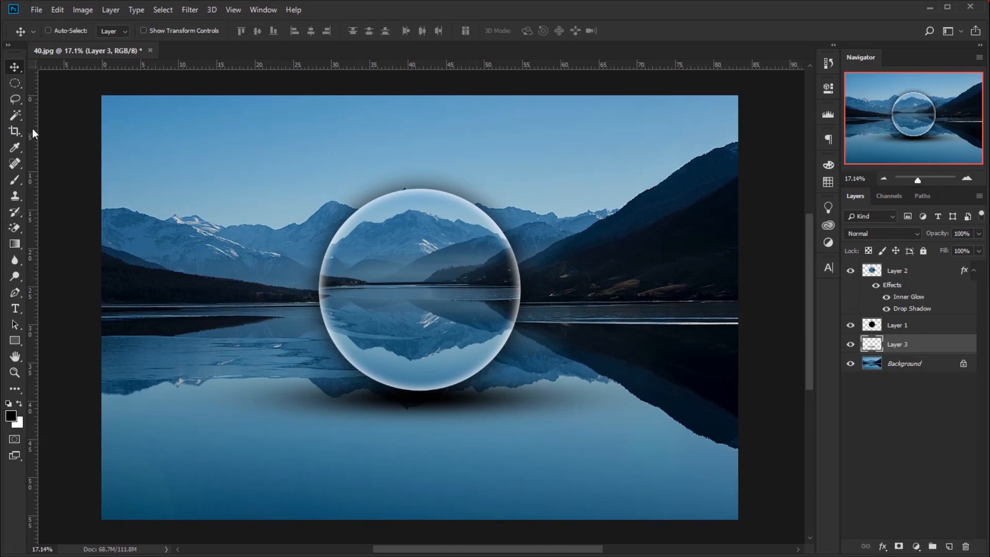
click(56, 12)
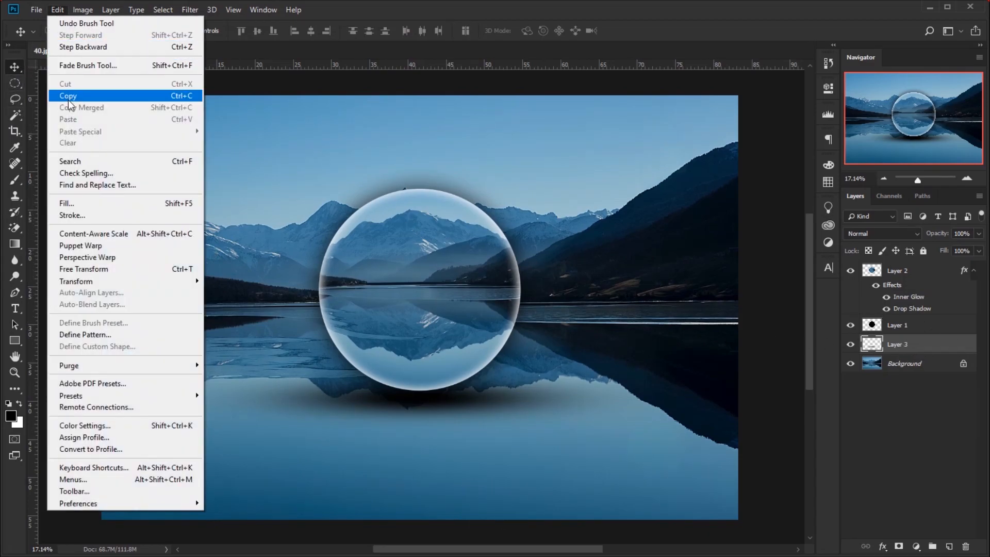
click(142, 270)
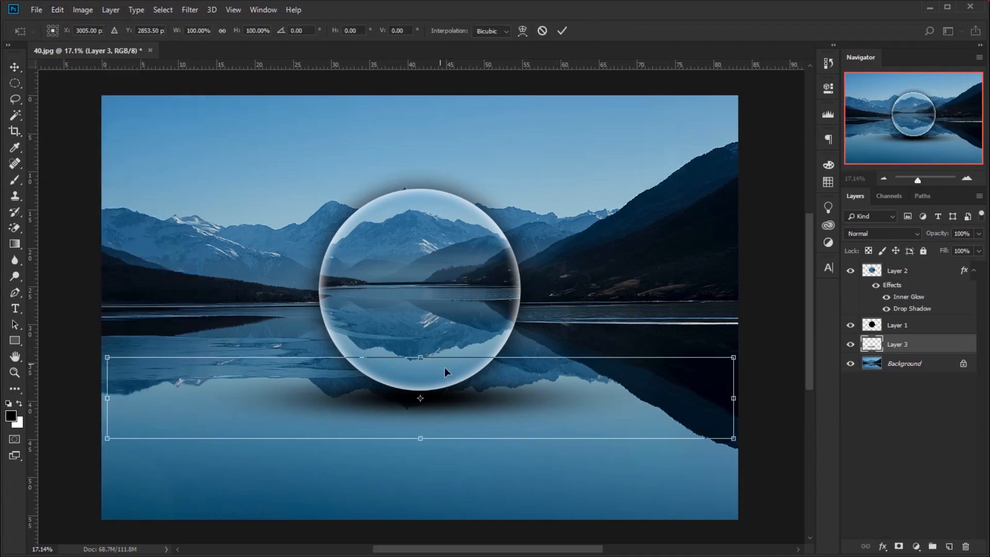
drag(571, 418, 563, 412)
drag(421, 356, 421, 346)
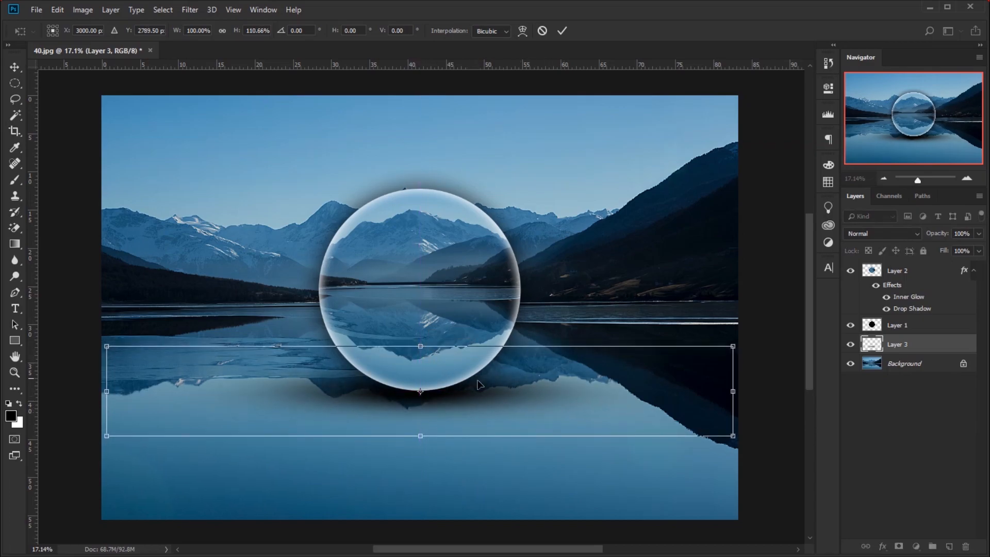
drag(510, 397, 510, 401)
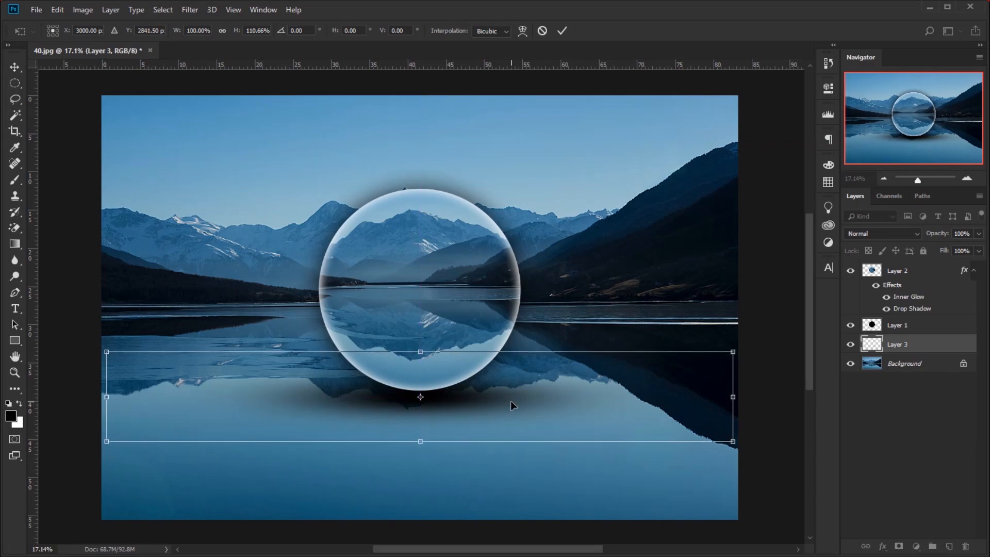
click(561, 32)
drag(462, 359, 459, 365)
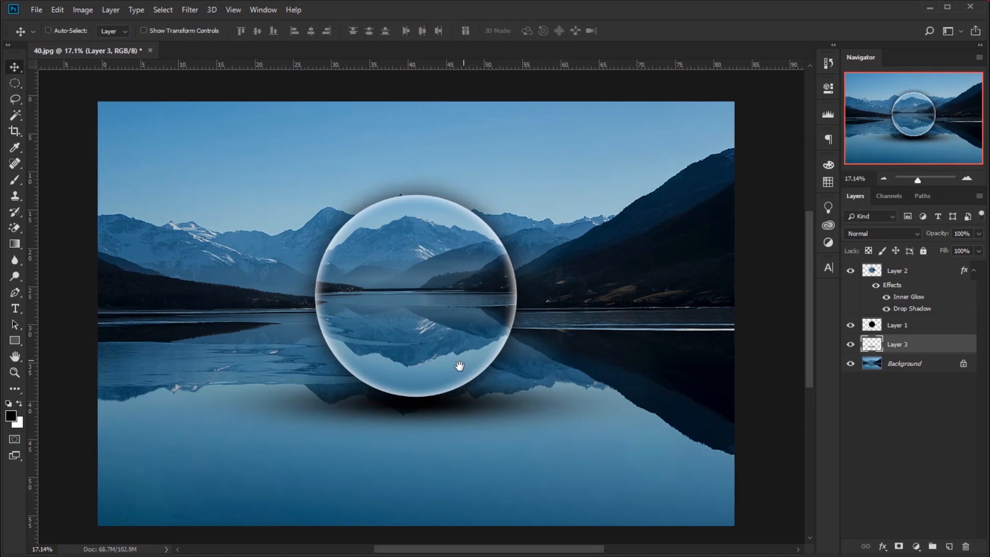
- Lower the opacity of the shadow on Layer 3 to 93%
drag(930, 237, 928, 235)
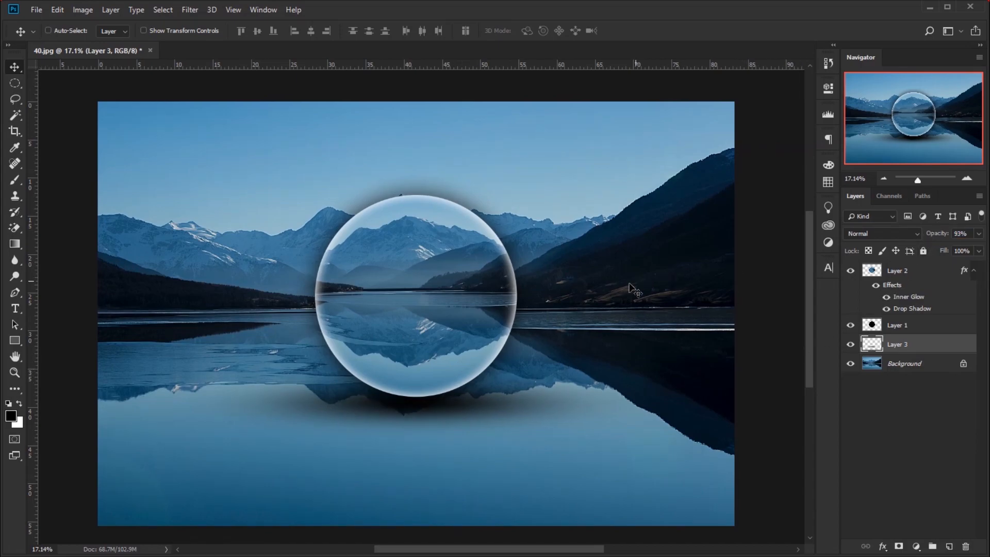
scroll(552, 323, down, 3)
drag(537, 335, 518, 328)
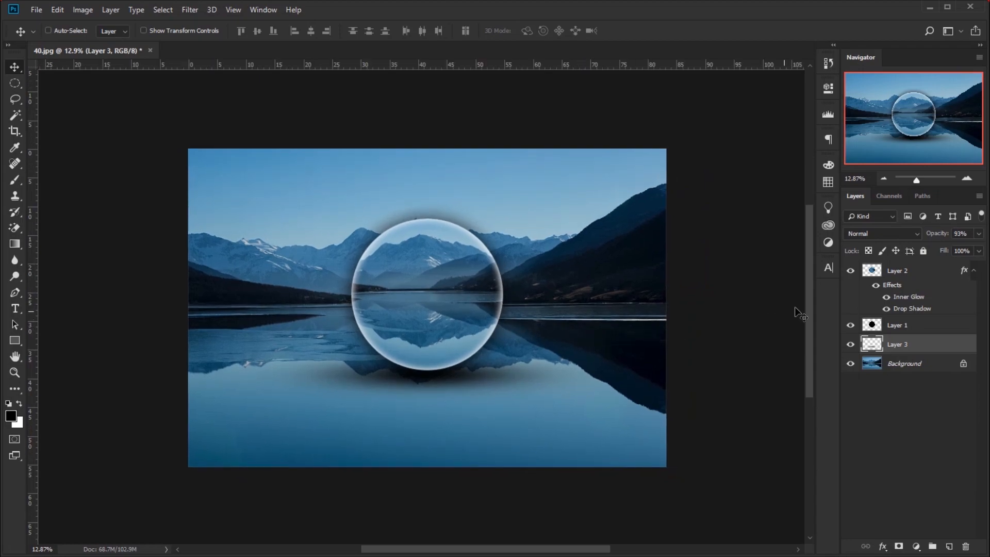
- Duplicate Layer 2 and hide all layer effects on the copy
click(909, 279)
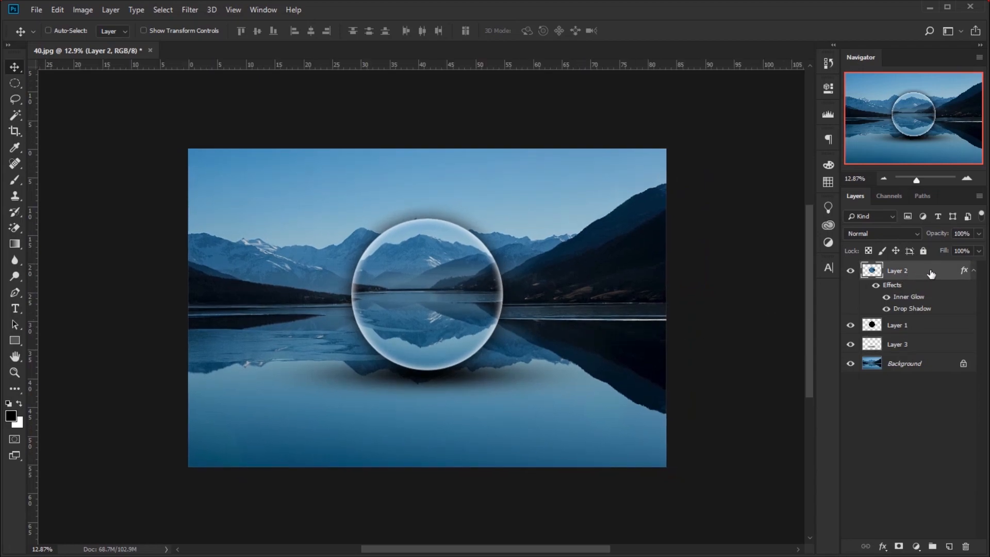
drag(935, 273, 950, 545)
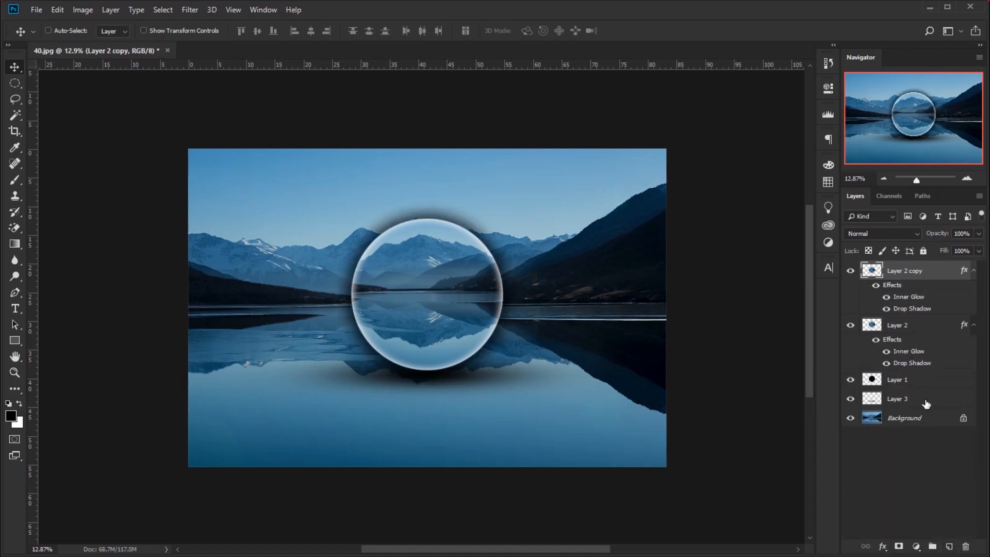
click(850, 271)
click(849, 272)
click(876, 286)
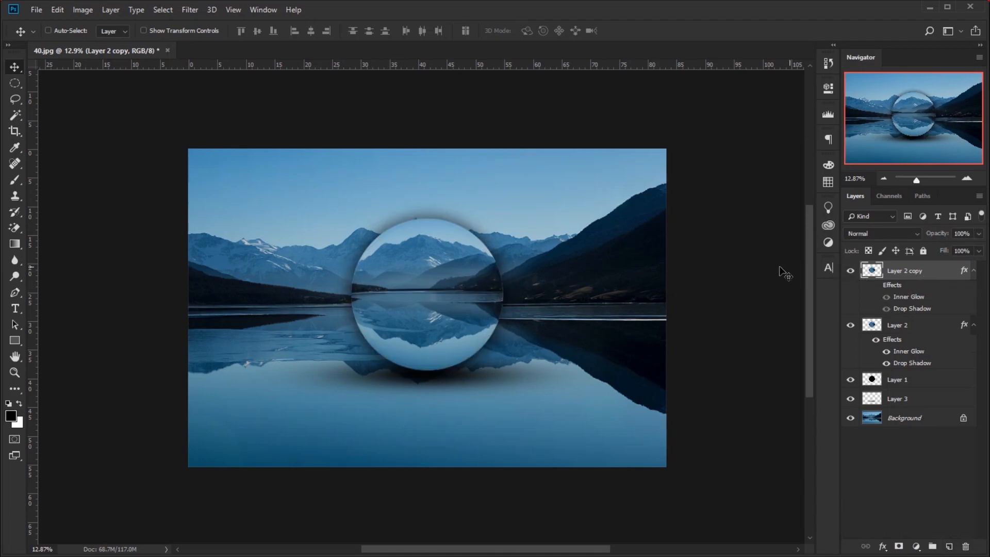
- Flip Layer 2 copy horizontally with Free Transform and move it down to the sphere's lower edge as a reflection
click(56, 10)
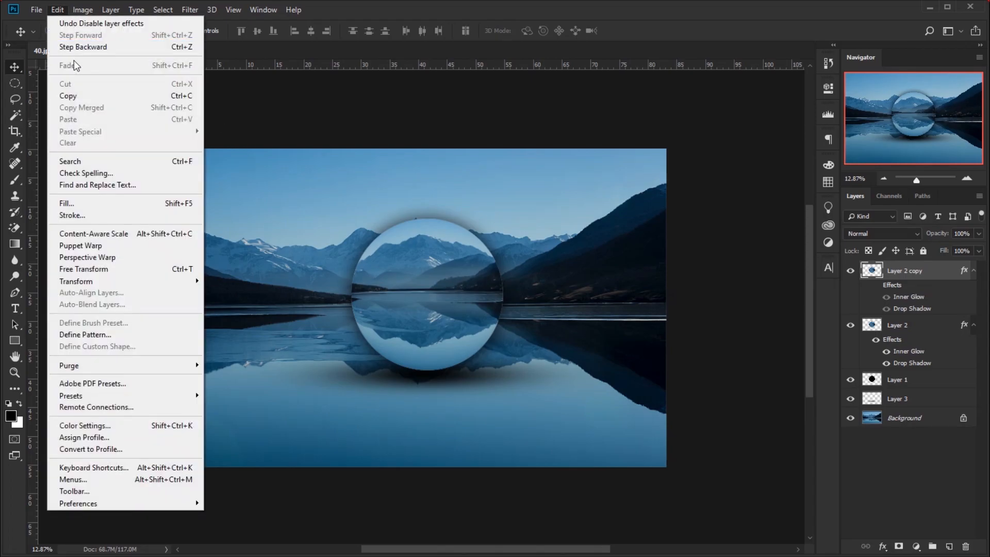
click(154, 269)
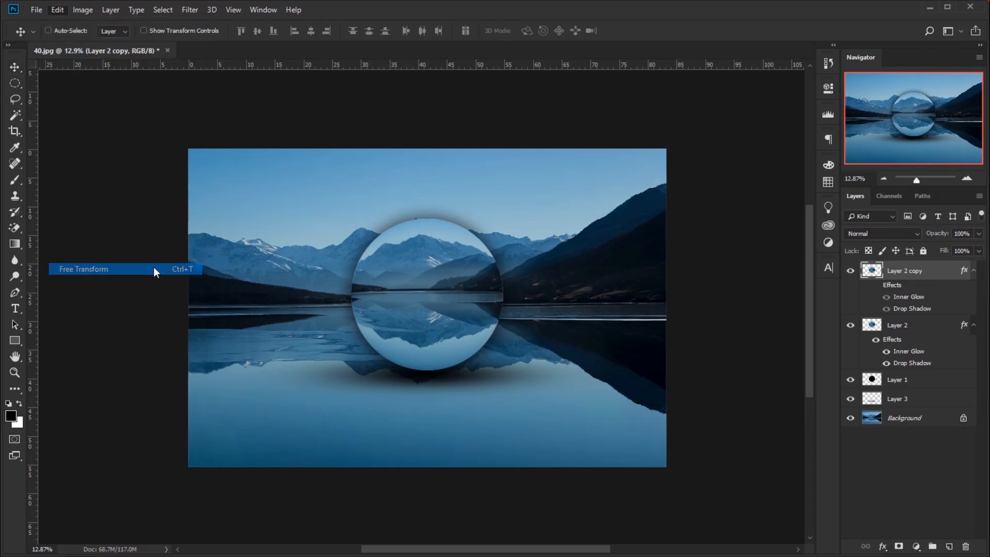
right_click(458, 330)
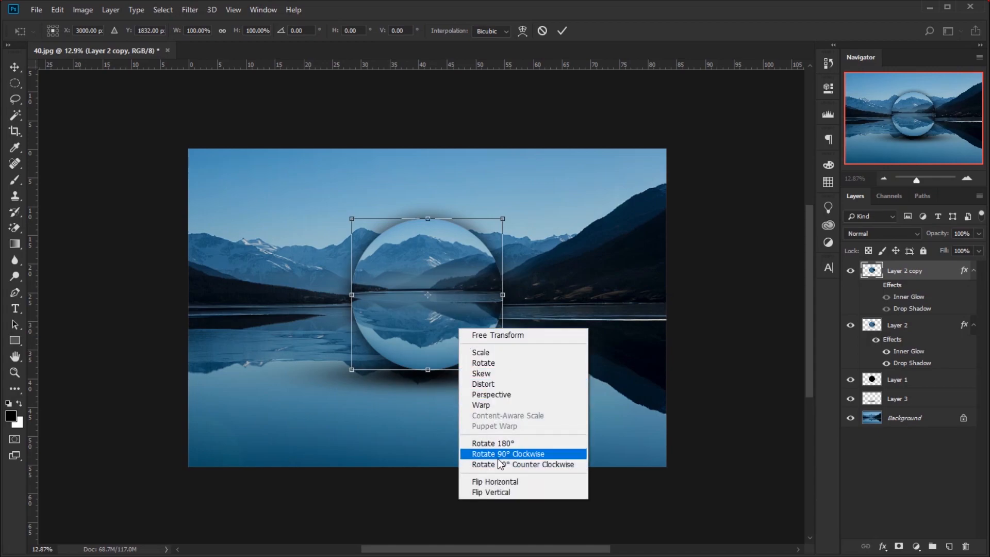
click(504, 482)
drag(464, 266, 473, 386)
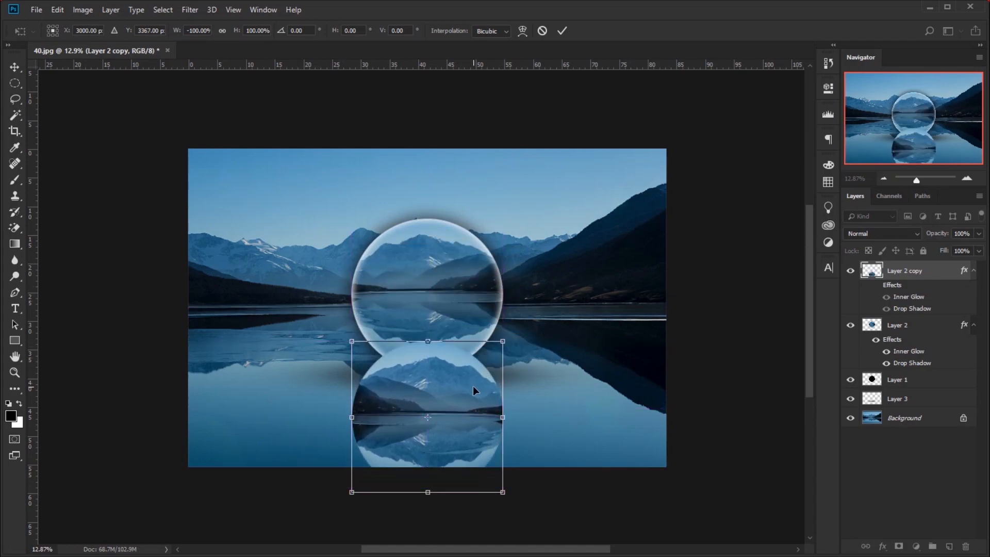
- Apply a perspective to the reflection, widening its bottom and narrowing its top, and place Layer 2 copy beneath Layer 2
right_click(475, 439)
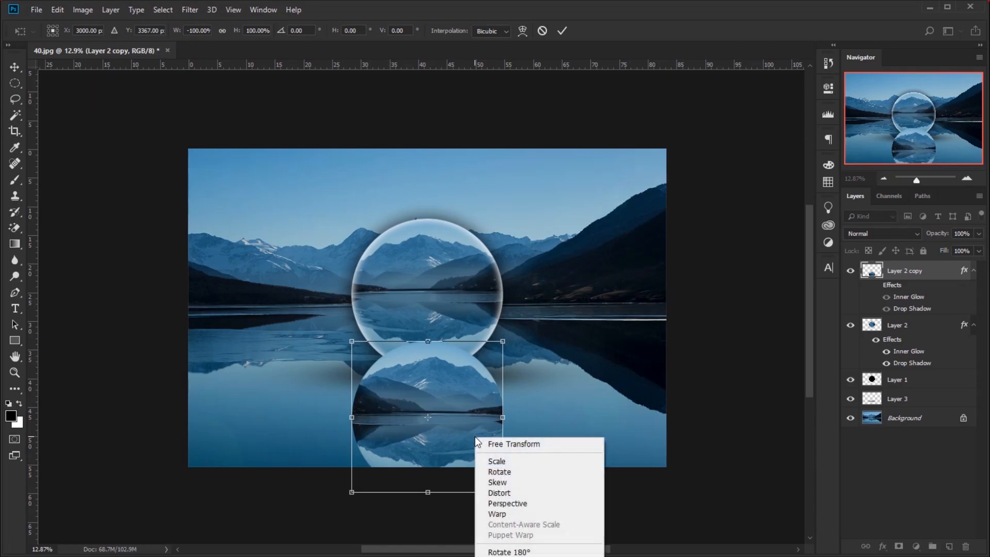
click(471, 428)
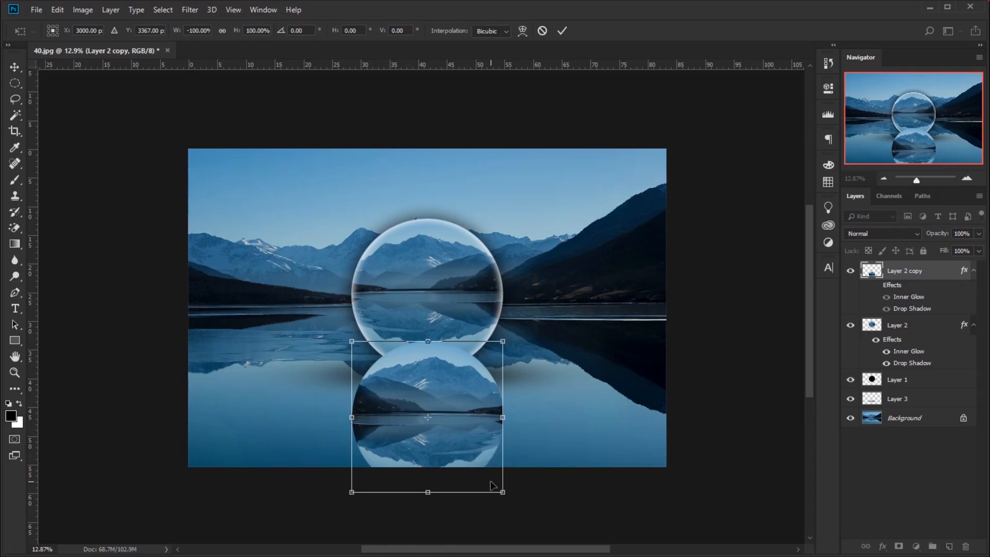
drag(502, 491, 550, 480)
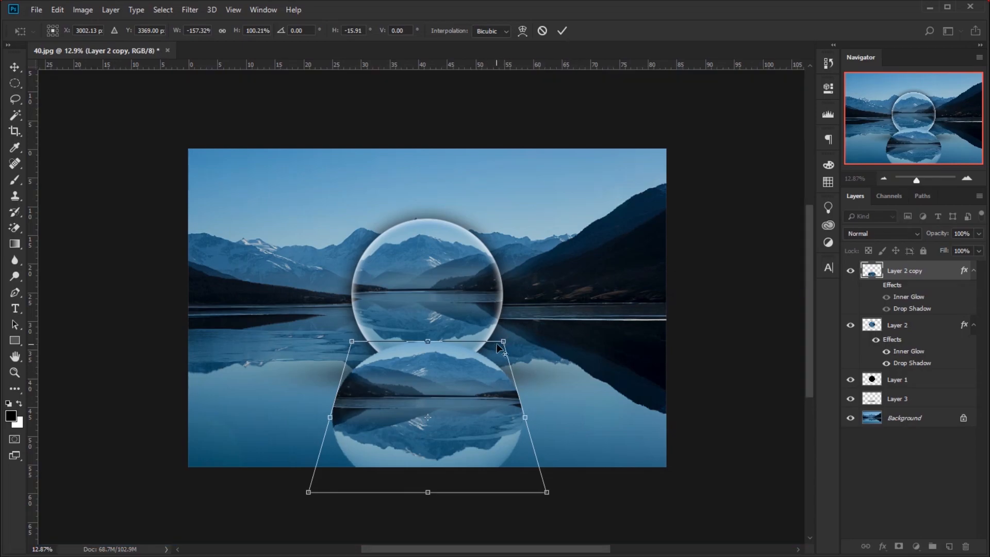
drag(504, 343, 494, 343)
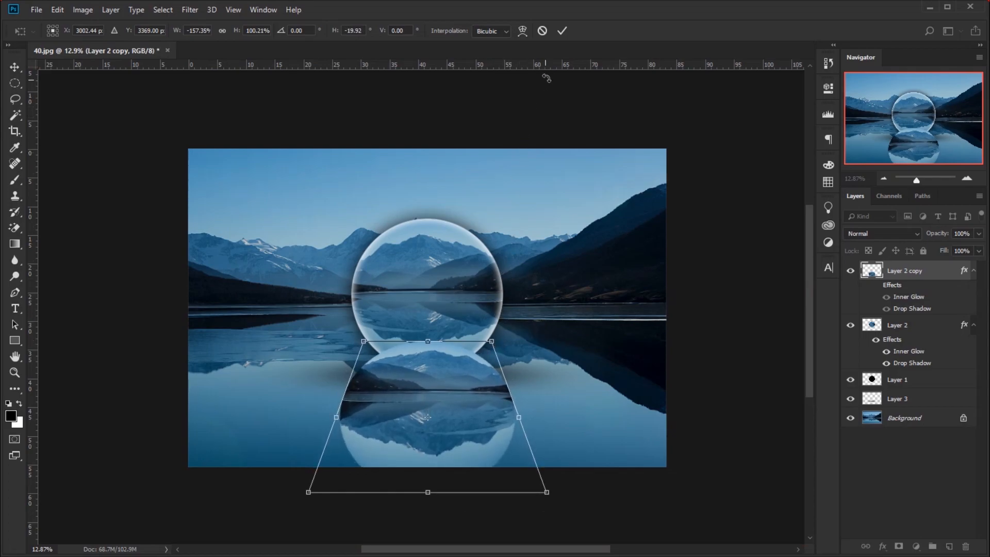
click(560, 30)
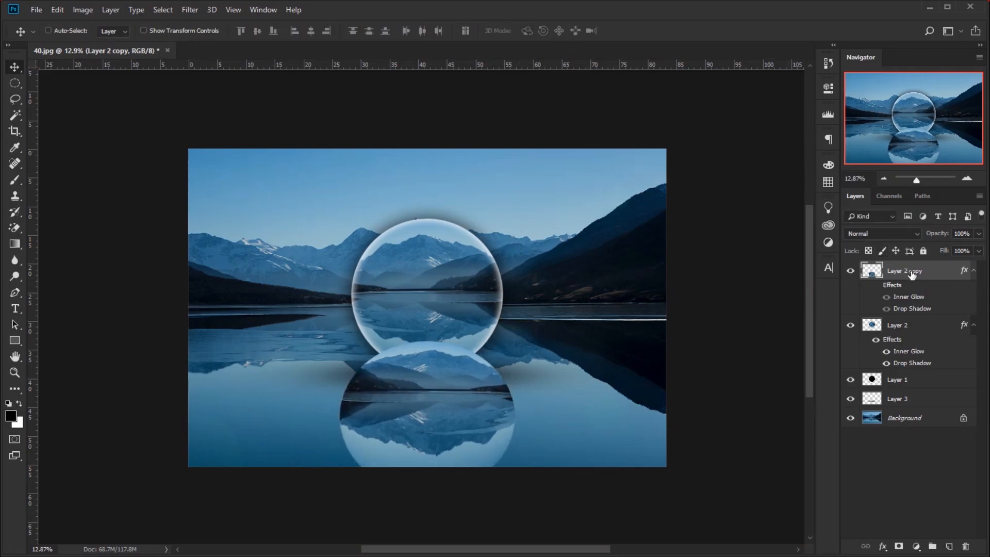
drag(939, 272, 941, 371)
drag(507, 378, 504, 364)
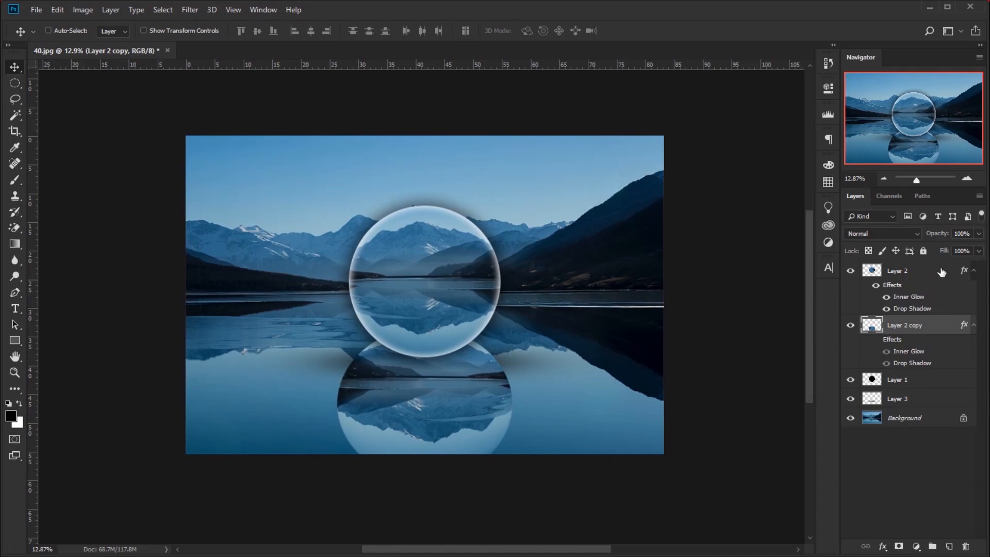
double_click(951, 332)
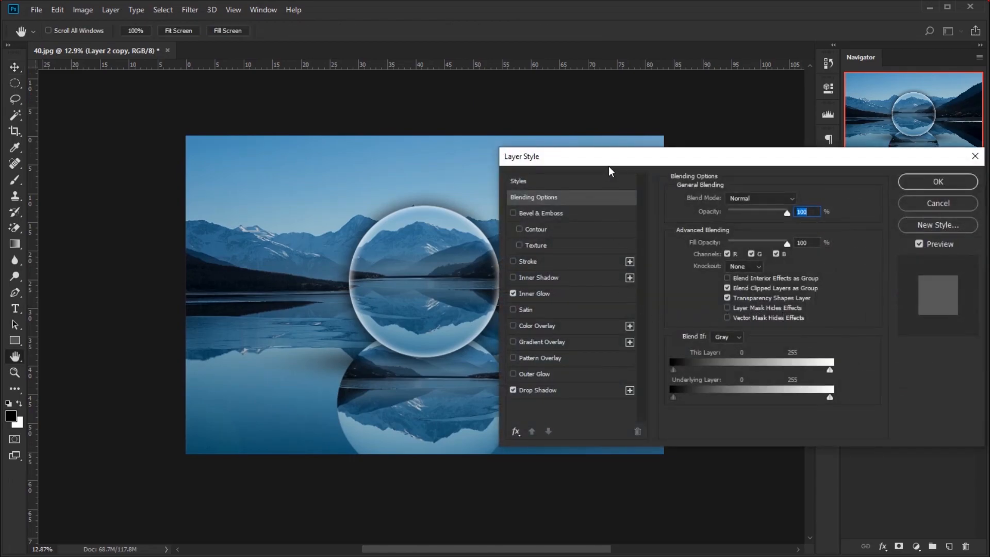
drag(608, 165, 640, 176)
drag(685, 399, 759, 411)
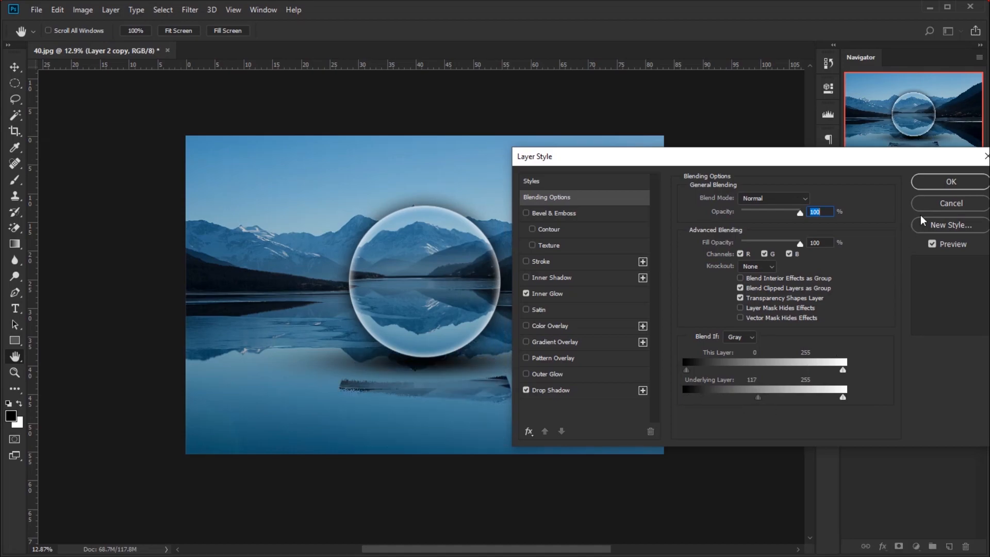
click(934, 203)
- Reduce the opacity of the reflection on Layer 2 copy to 37%
drag(935, 234, 893, 241)
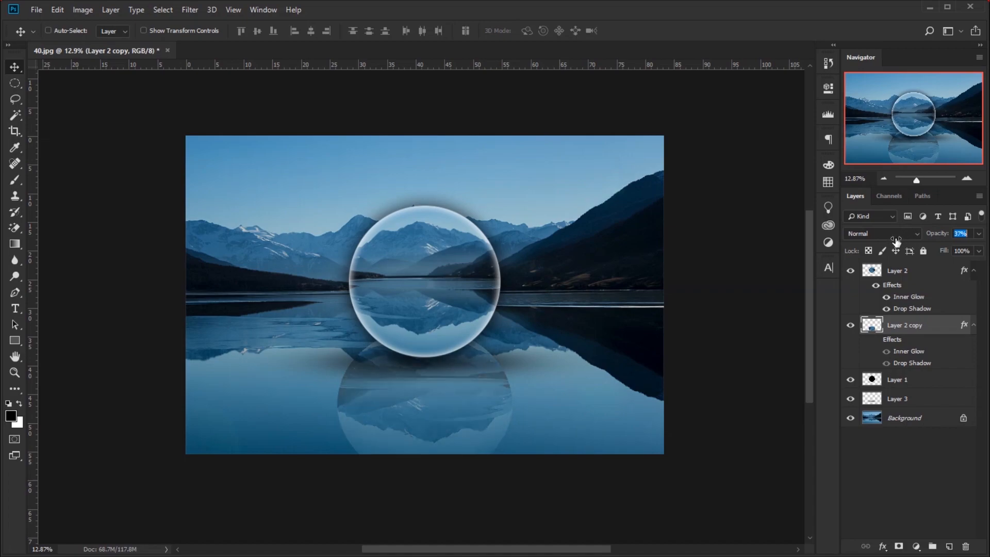
- Add a layer mask to Layer 2 copy and choose the Soft Round brush preset for painting on it
scroll(603, 327, down, 2)
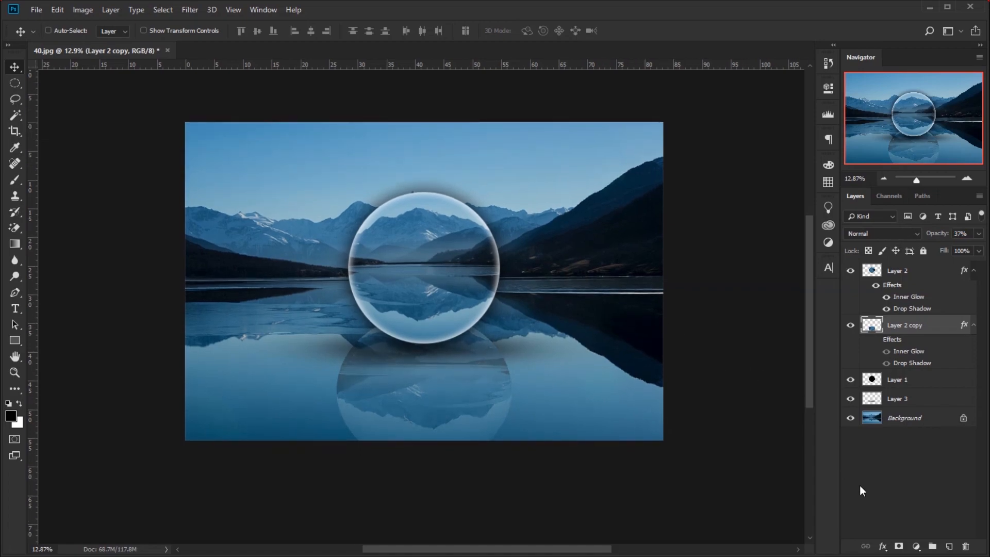
click(899, 545)
drag(567, 327, 546, 347)
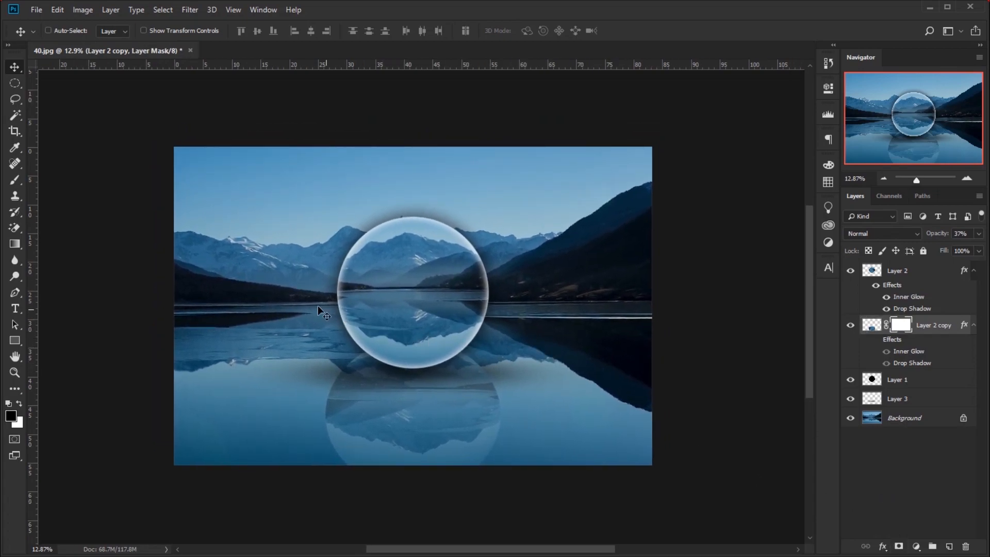
click(14, 179)
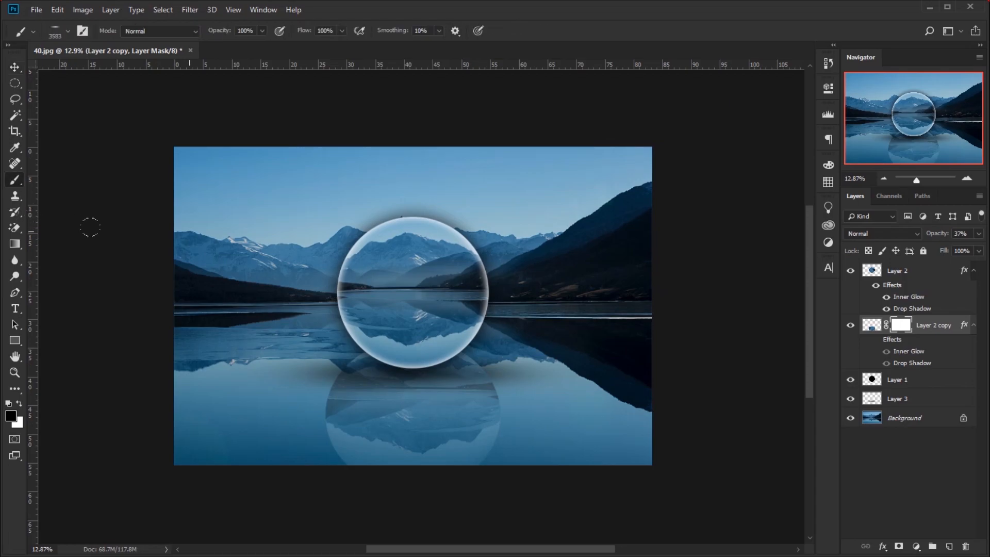
click(57, 32)
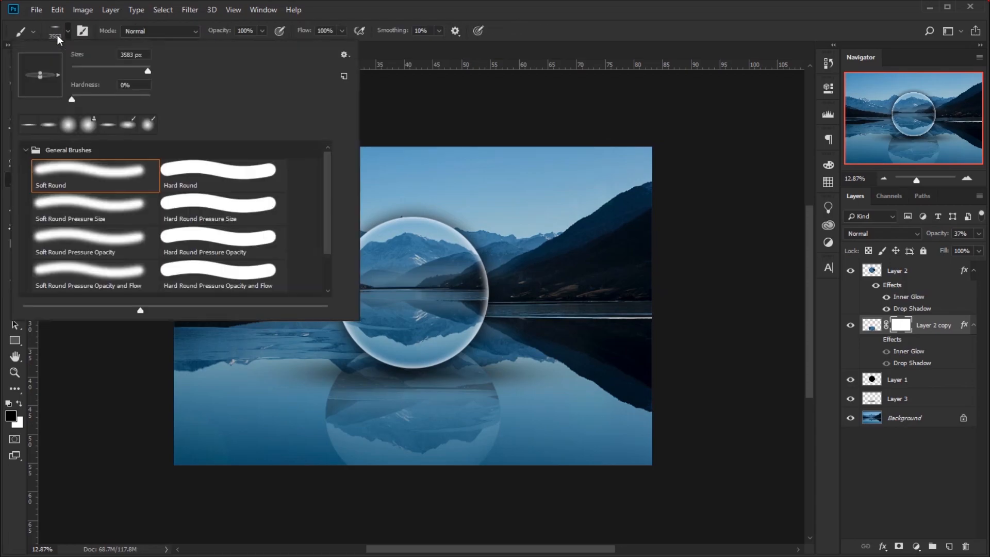
click(103, 177)
click(567, 49)
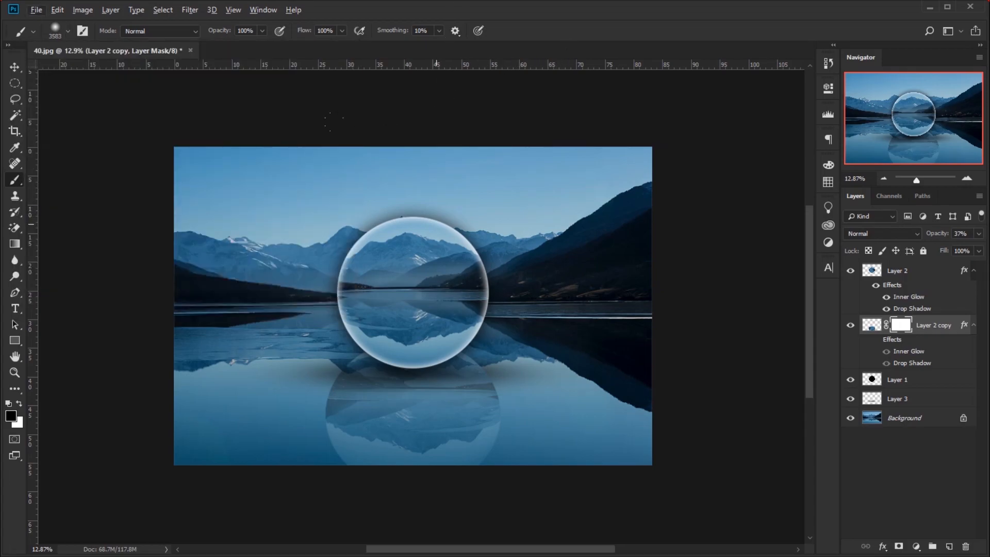
- Paint black on the Layer 2 copy mask with a 1051 px soft brush to fade the reflection's upper part and side edges
drag(541, 218, 438, 227)
drag(351, 290, 355, 228)
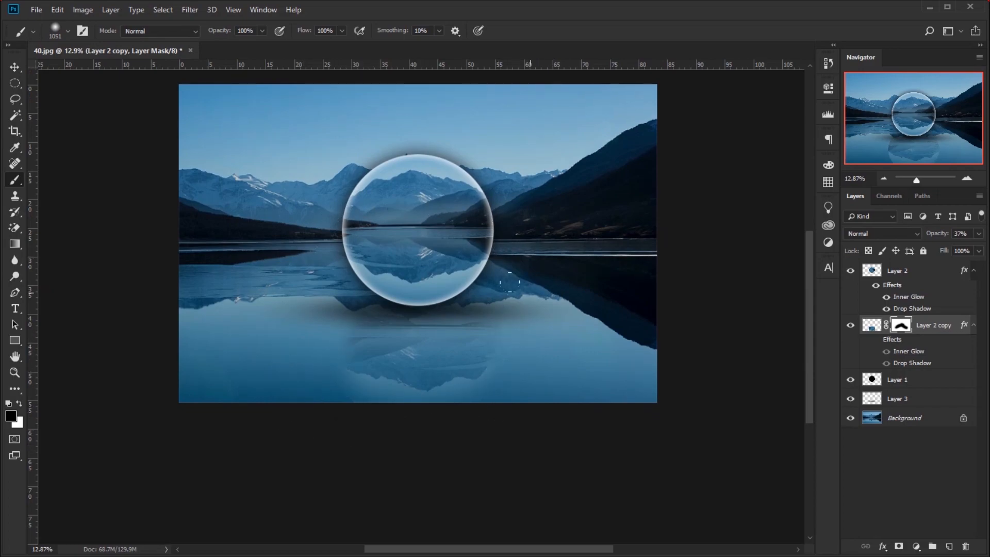
drag(494, 247, 475, 312)
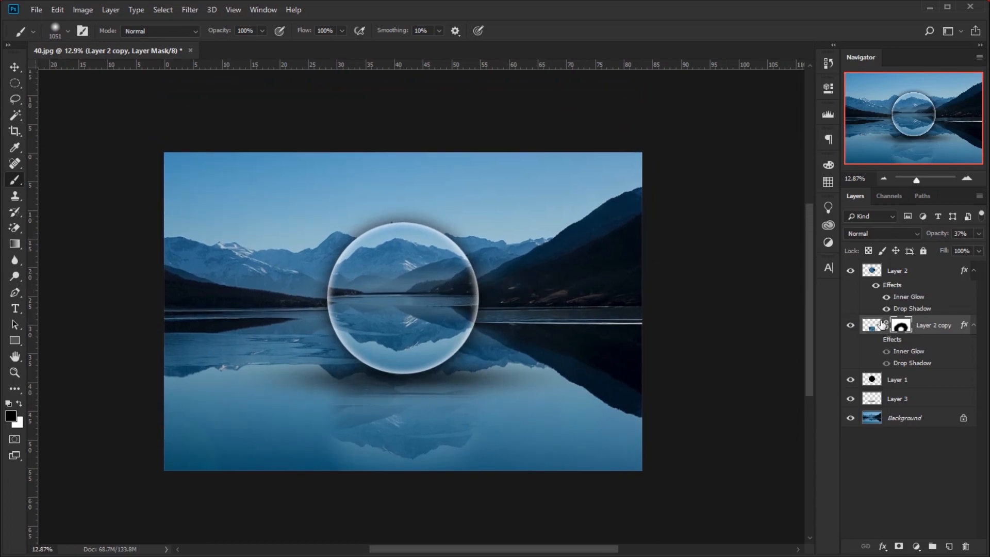
mouse_move(601, 314)
mouse_down()
mouse_move(592, 322)
mouse_move(600, 308)
mouse_up()
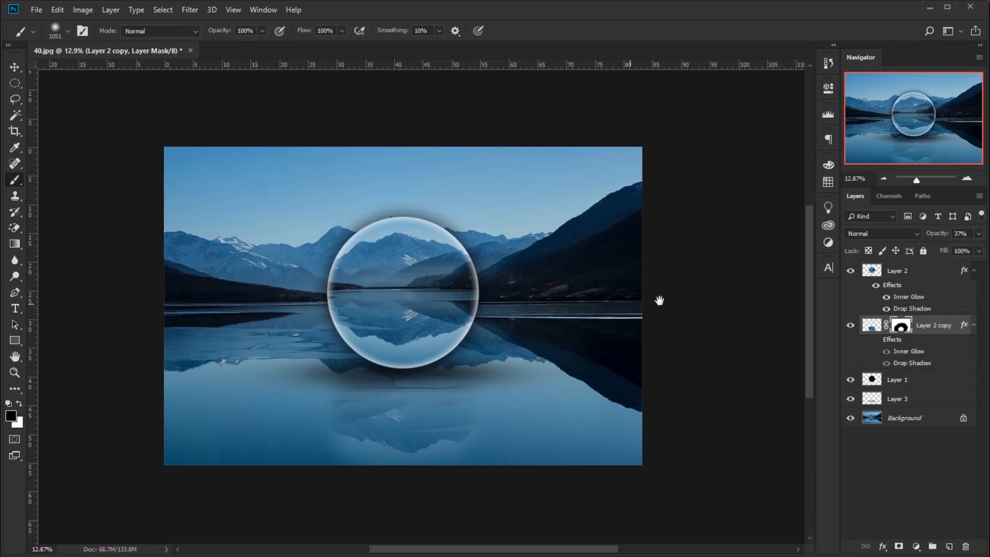
- Crop a narrow strip off the bottom of the image, keeping its full width
click(940, 279)
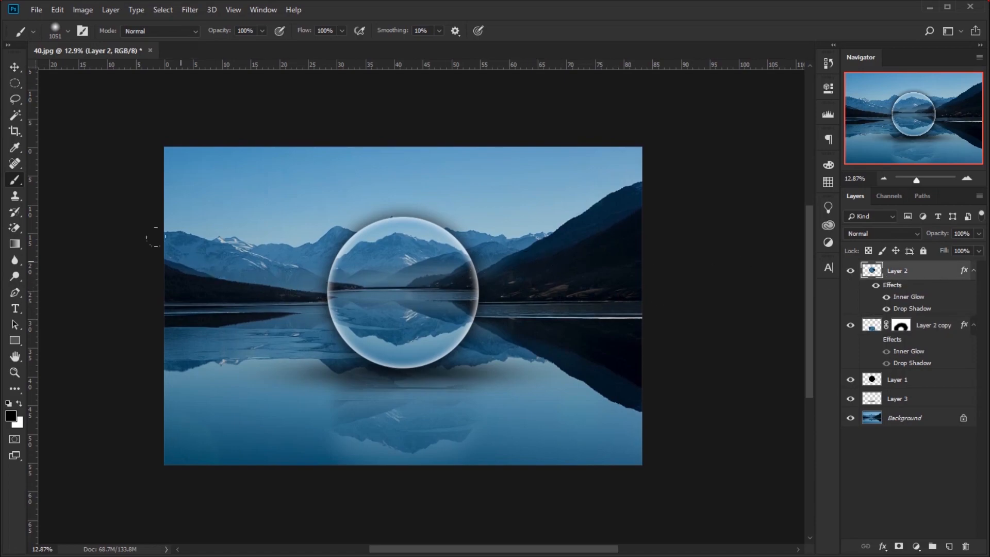
drag(18, 131, 71, 141)
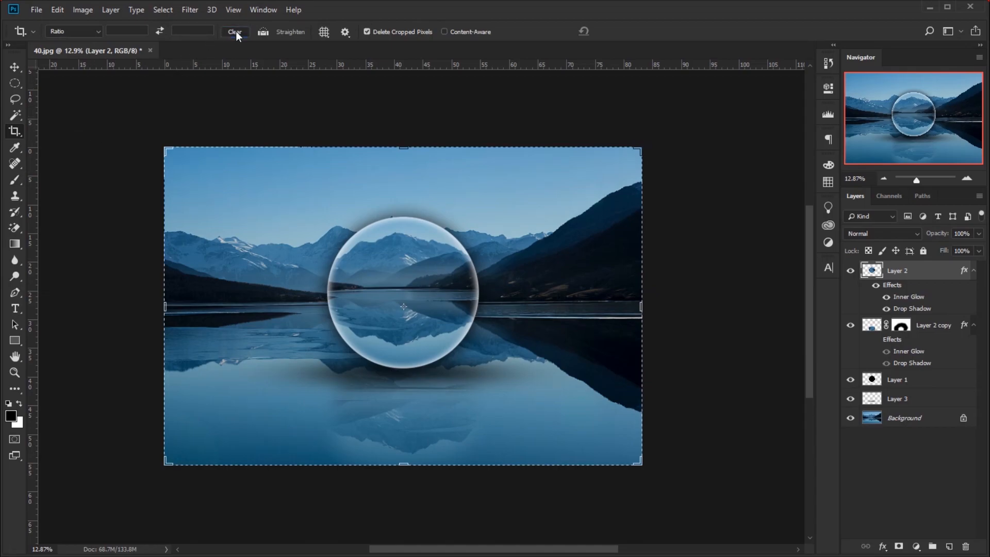
drag(404, 464, 406, 451)
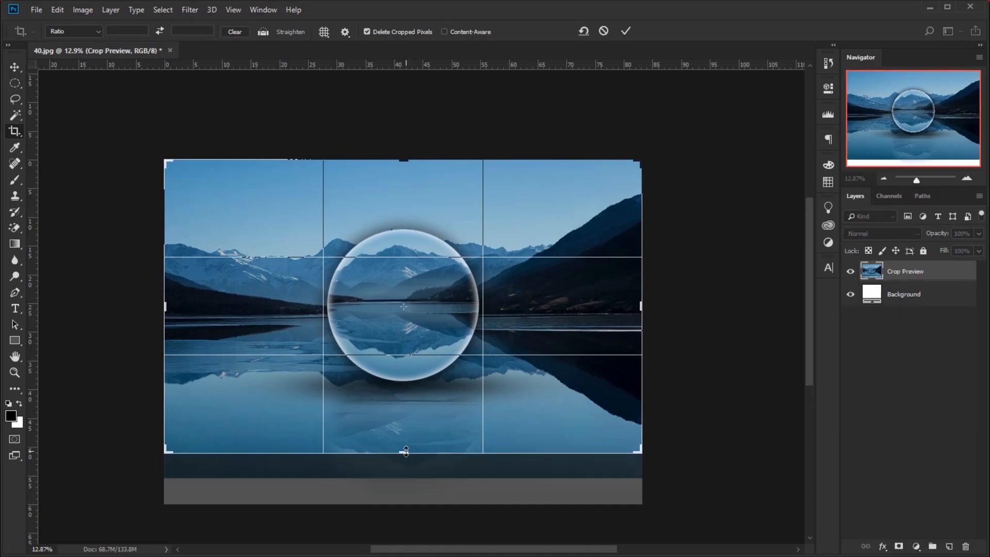
click(625, 31)
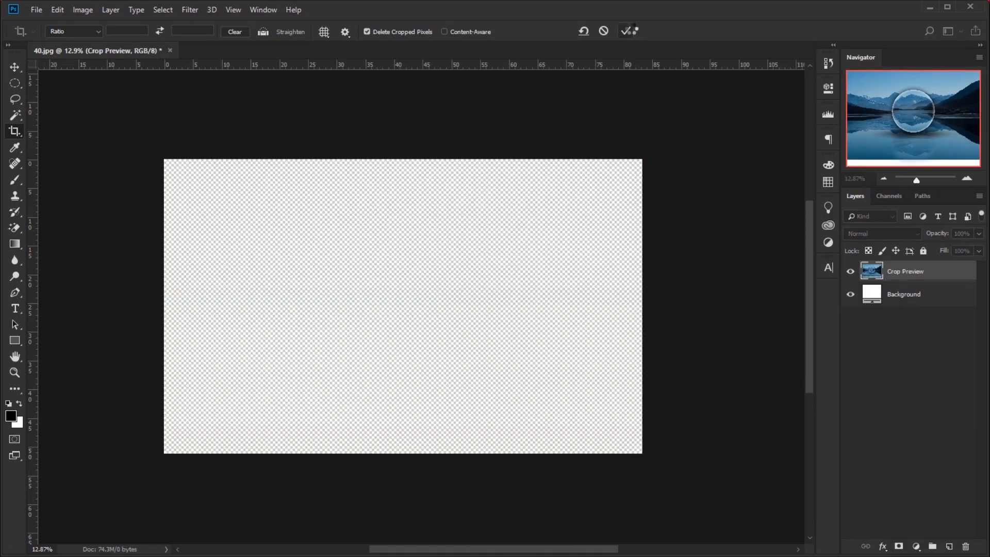
key(ctrl+0)
mouse_move(405, 341)
mouse_down()
mouse_move(442, 331)
mouse_move(407, 349)
mouse_up()
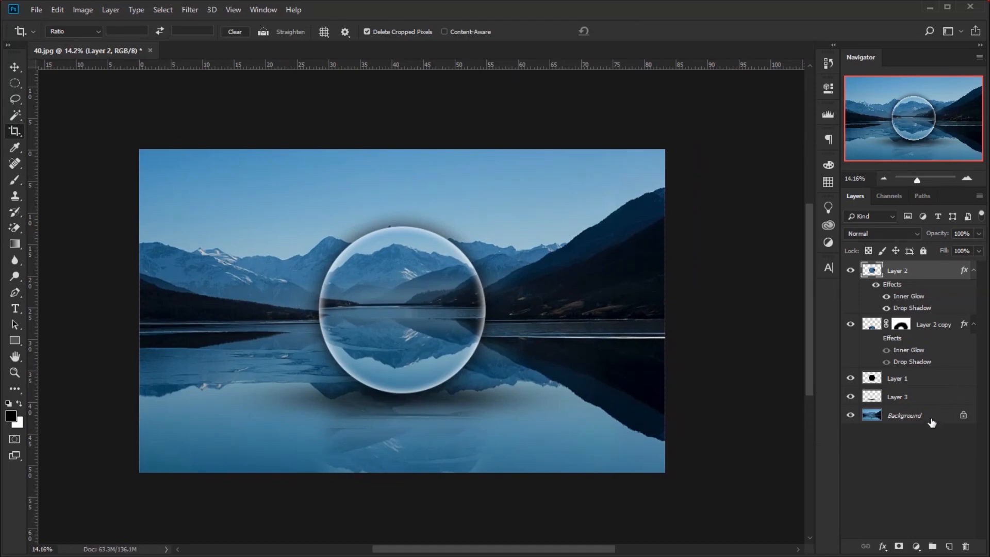
- Convert all layers from Layer 2 to Background into one Smart Object and open the Camera Raw Filter on it
shift+click(931, 418)
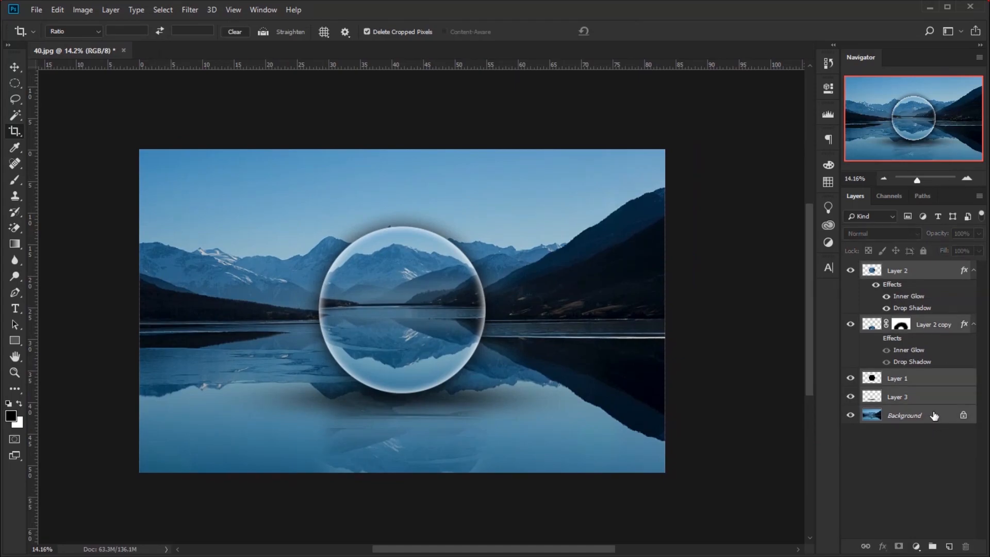
right_click(933, 401)
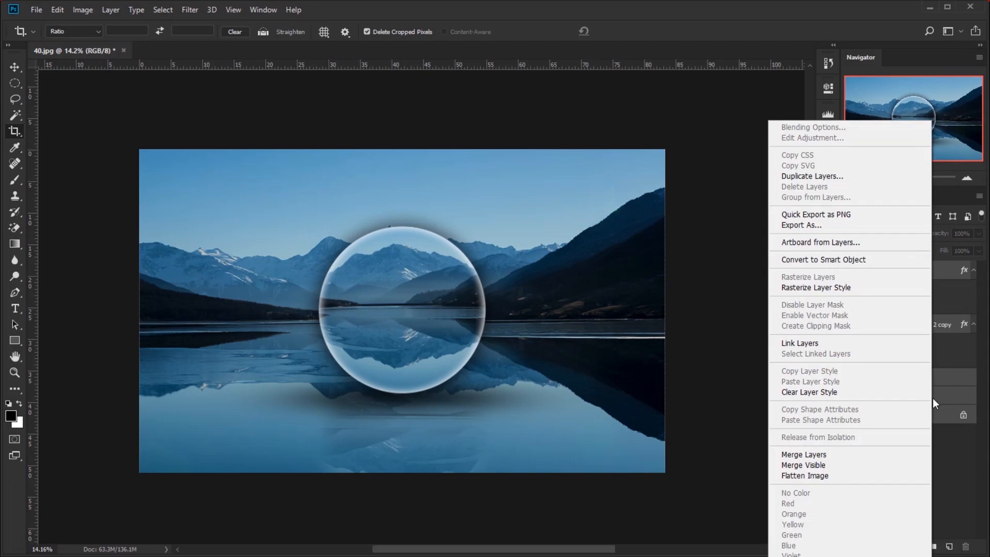
click(852, 261)
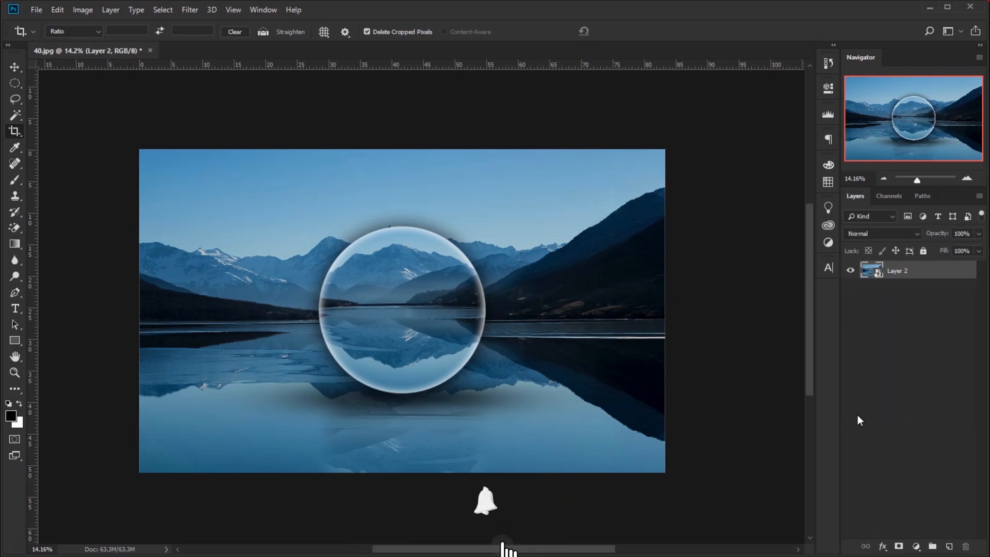
click(191, 10)
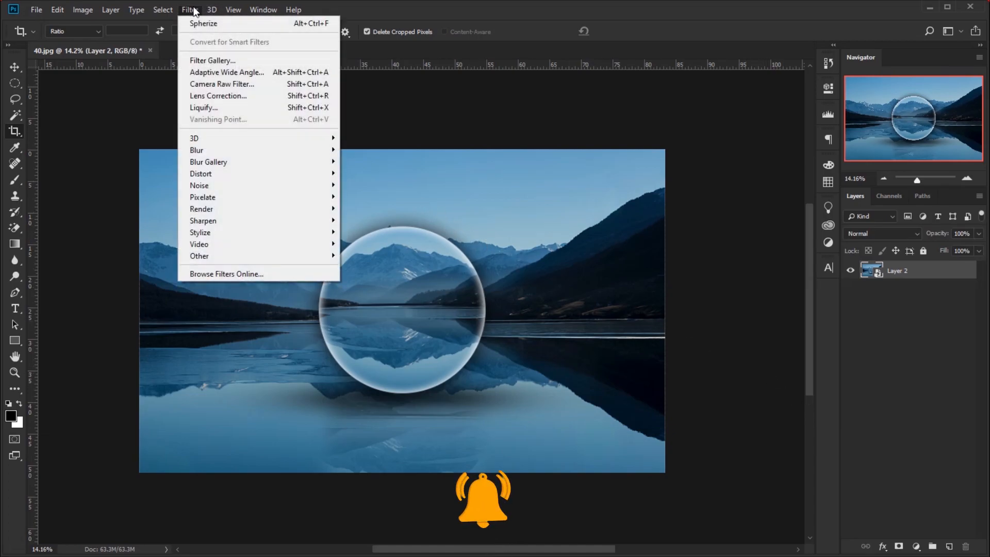
click(238, 85)
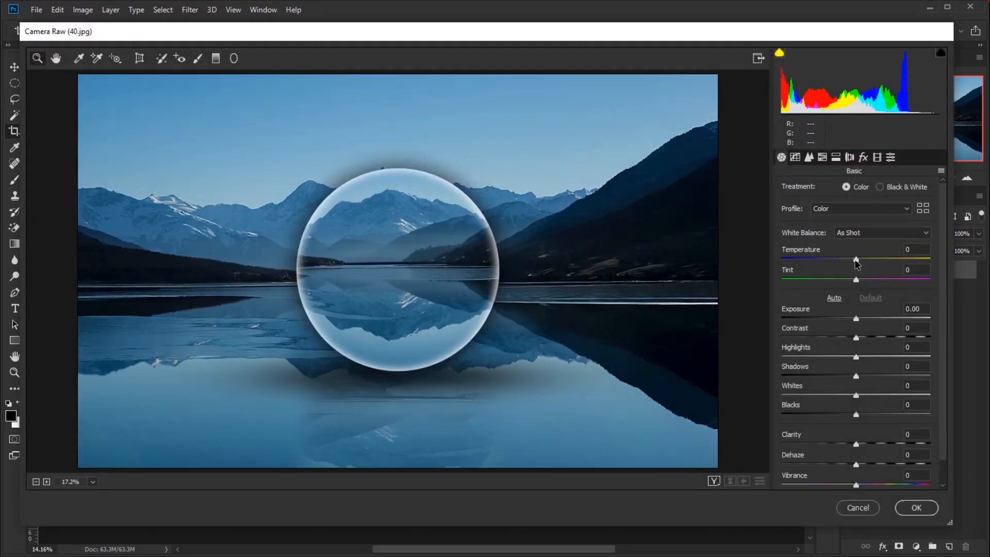
- Try the High Contrast colour preset on the image and return to the Basic adjustments
click(890, 156)
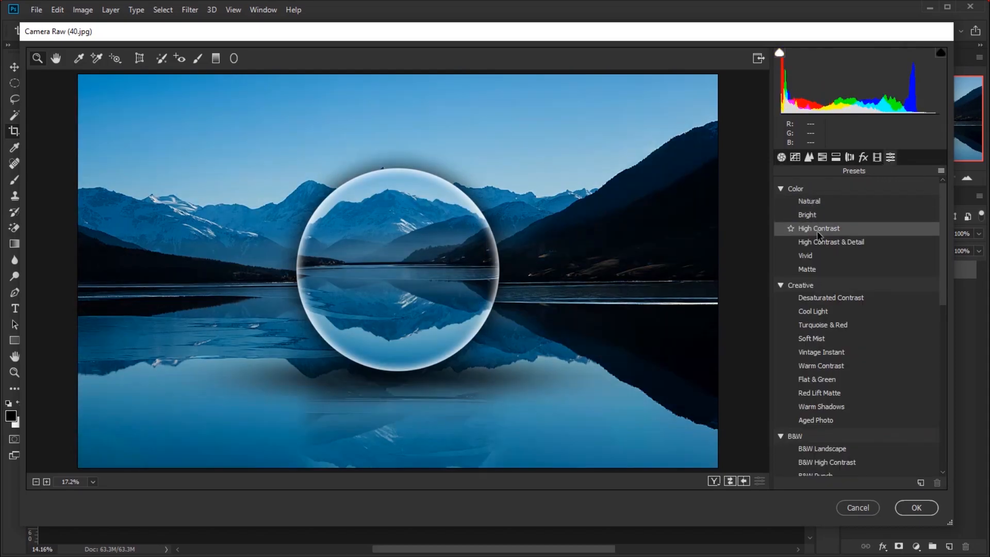
click(816, 229)
click(781, 156)
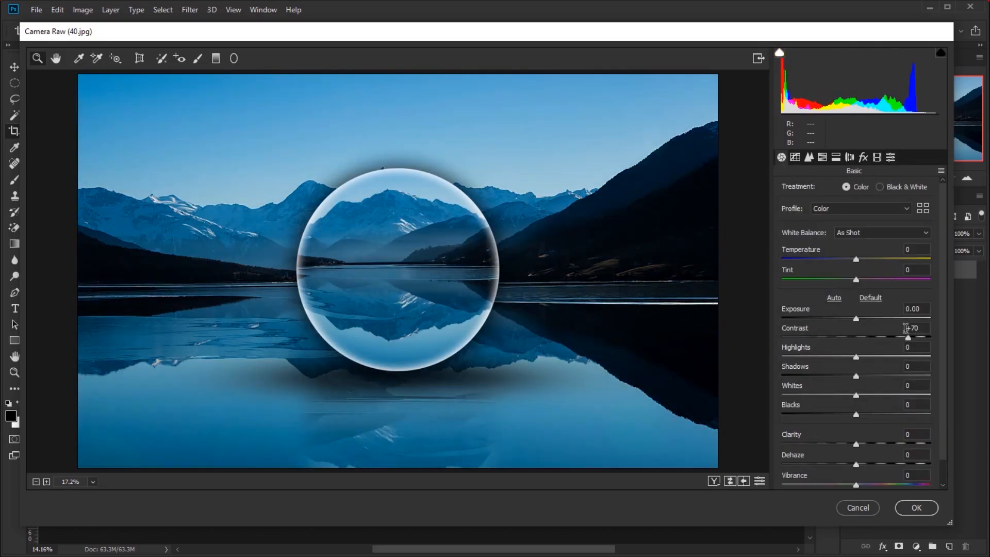
- Try Contrast +42, Vibrance and Saturation +21, Temperature +10 and Exposure +0.25, and reset the tone adjustments to their defaults
click(886, 337)
scroll(879, 361, down, 1)
drag(855, 459, 873, 463)
scroll(869, 335, up, 1)
mouse_move(855, 259)
mouse_down()
mouse_move(871, 266)
mouse_move(848, 267)
mouse_move(864, 266)
mouse_up()
click(856, 318)
scroll(871, 386, down, 1)
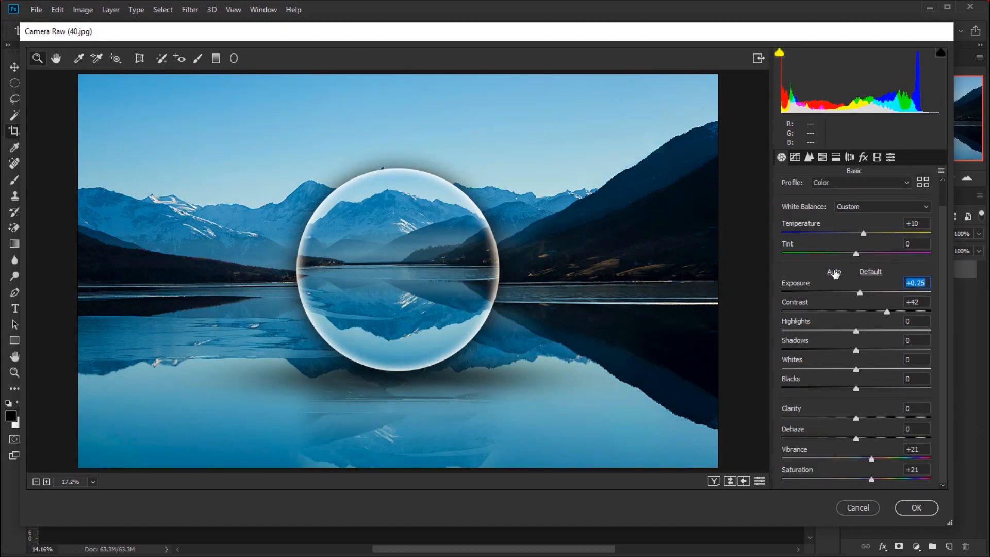
click(835, 274)
click(870, 271)
- Set Contrast to +19, Tint to +6, Exposure to +0.55, Vibrance to +29 and Saturation to +24
click(870, 311)
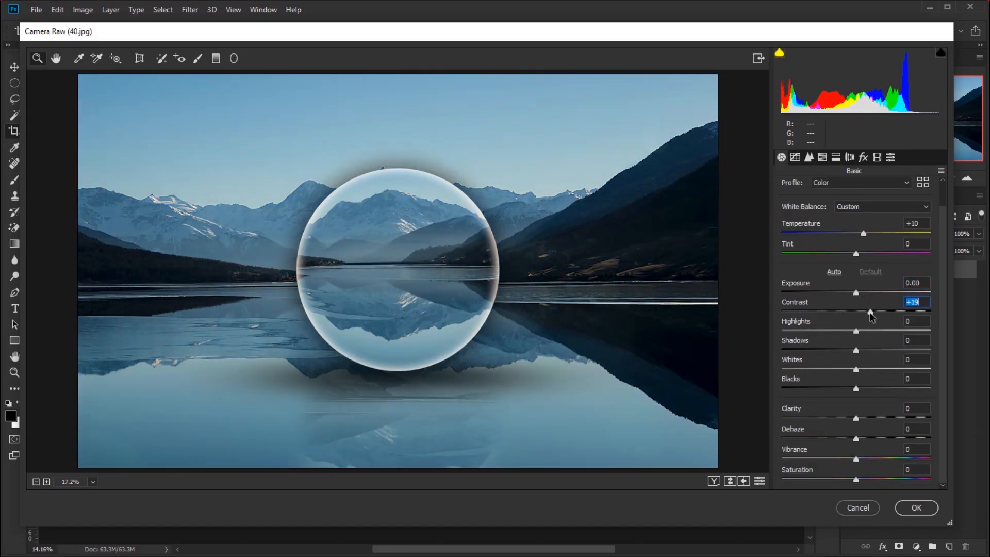
click(860, 253)
click(864, 292)
click(882, 458)
click(885, 479)
click(877, 459)
click(874, 480)
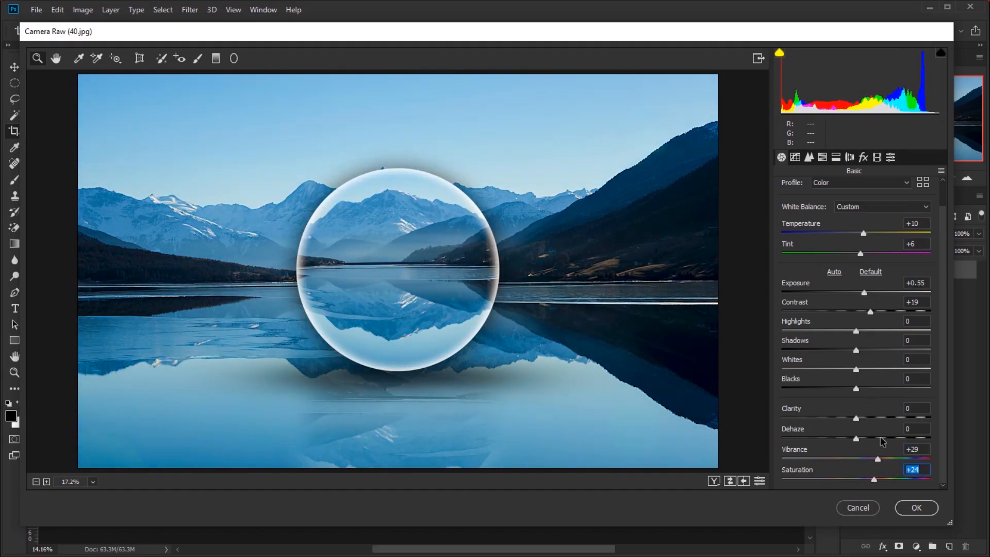
- Set Highlights to +11 and cool the white balance with Temperature -5 and Tint -15
drag(856, 330, 864, 331)
scroll(864, 361, up, 1)
drag(864, 260, 852, 265)
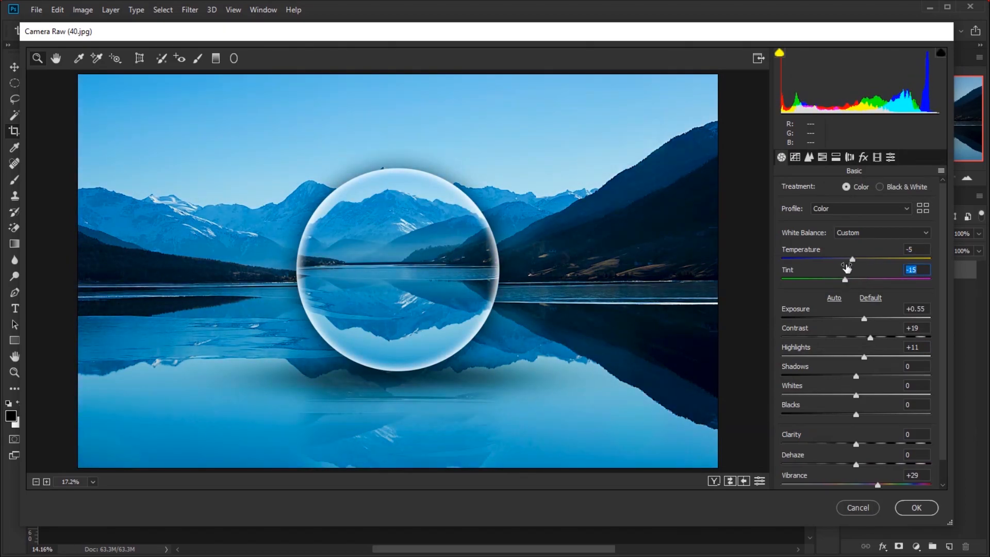
- Raise the highlights' saturation in Split Toning to tint the sky pink, and apply the Camera Raw Filter
click(796, 157)
click(809, 157)
click(822, 157)
click(836, 157)
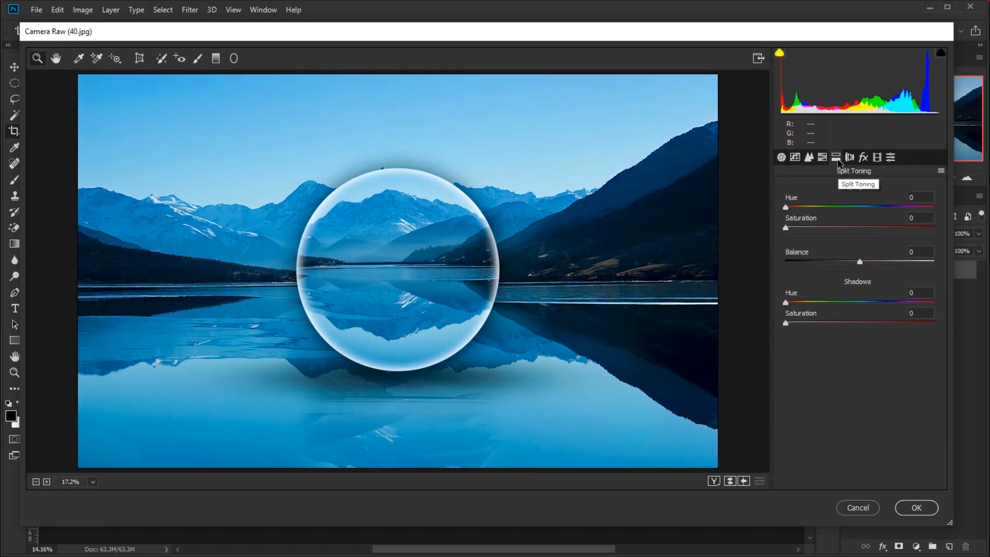
drag(785, 228, 867, 228)
click(916, 508)
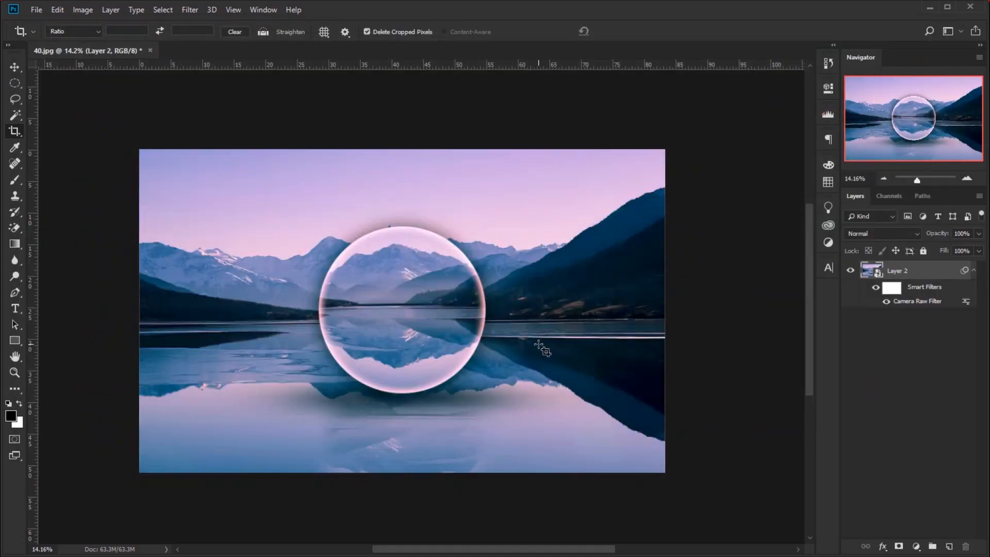
- Create a new empty layer above Layer 2 and set a black Soft Round brush to 3228 px
key(ctrl+0)
key(ctrl+shift+alt+n)
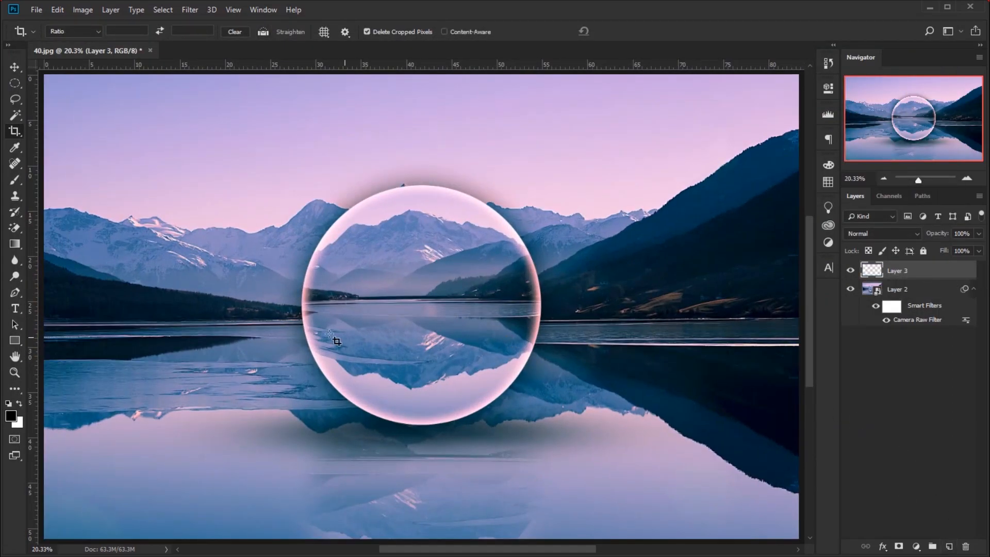
key(ctrl+minus)
key(b)
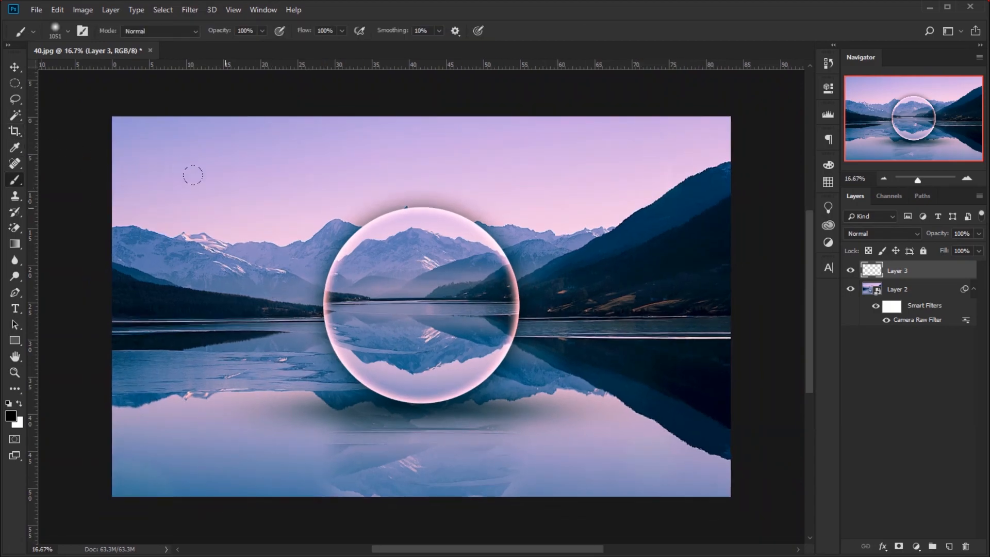
scroll(393, 276, down, 1)
click(67, 32)
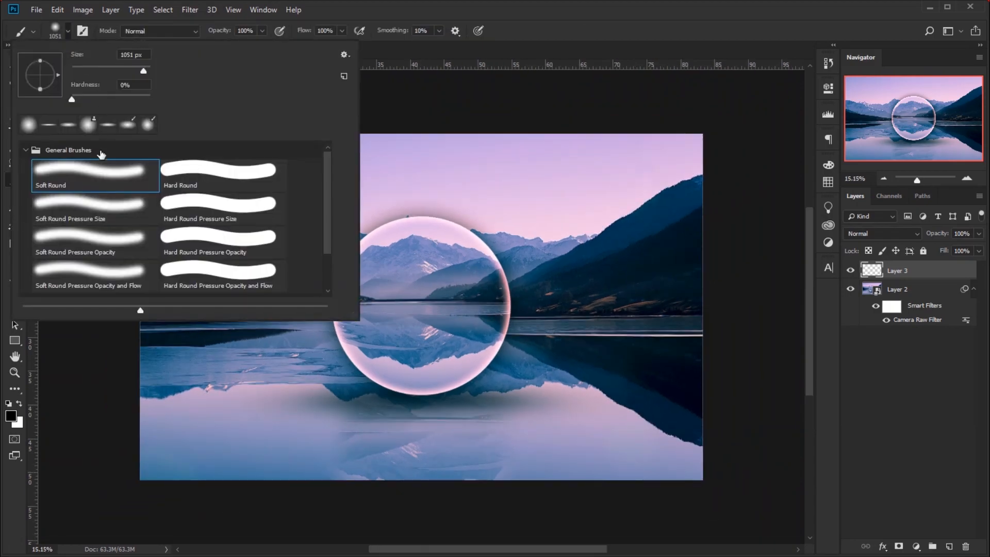
drag(144, 70, 147, 71)
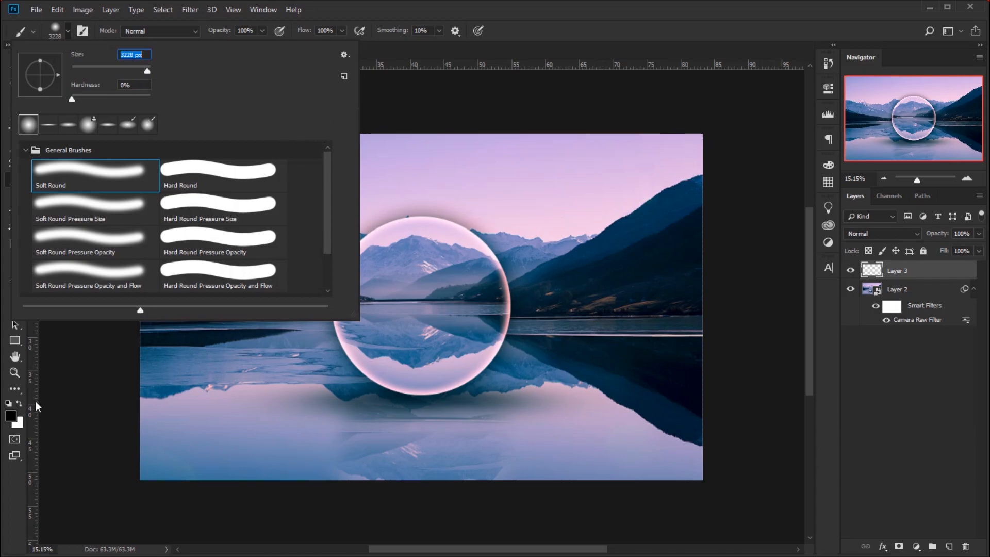
click(10, 415)
click(725, 199)
scroll(574, 307, down, 2)
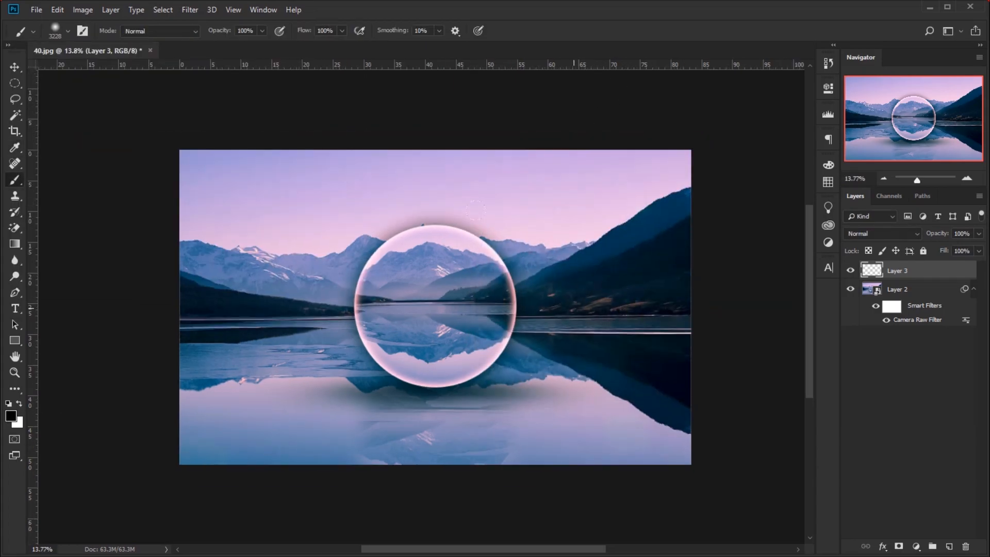
- Paint soft black shading over the four corners of the photo on Layer 3 as a vignette
drag(168, 194, 179, 169)
click(743, 173)
click(733, 162)
click(707, 477)
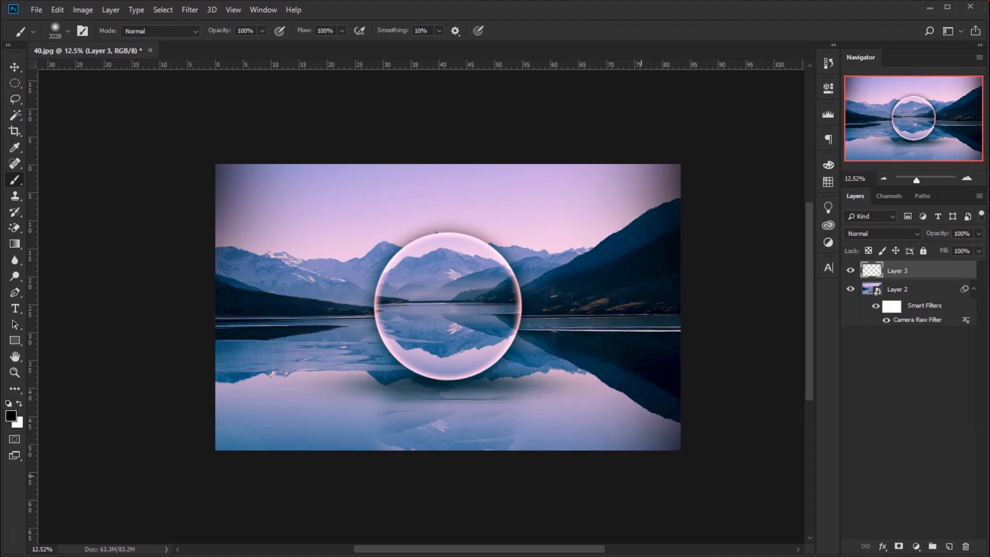
click(156, 473)
click(179, 455)
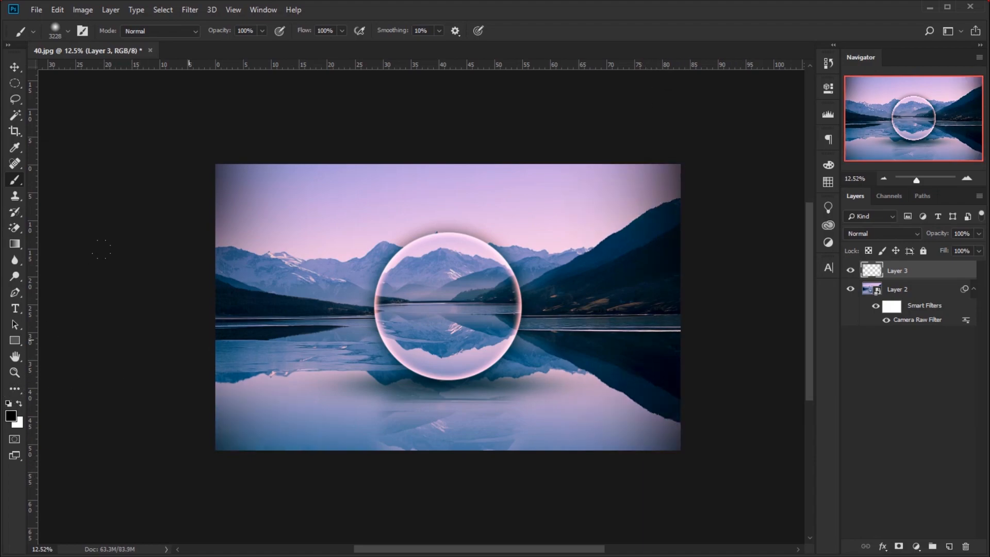
click(13, 72)
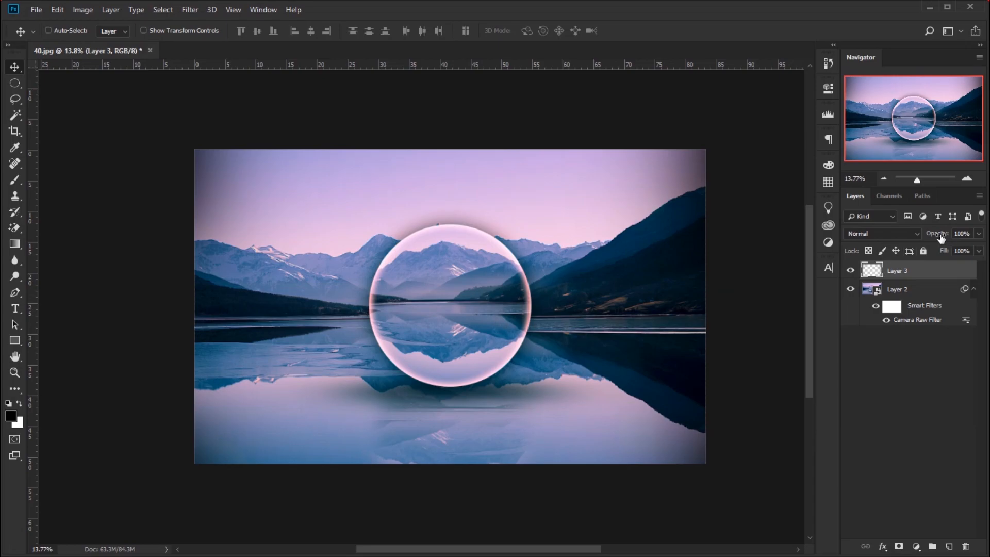